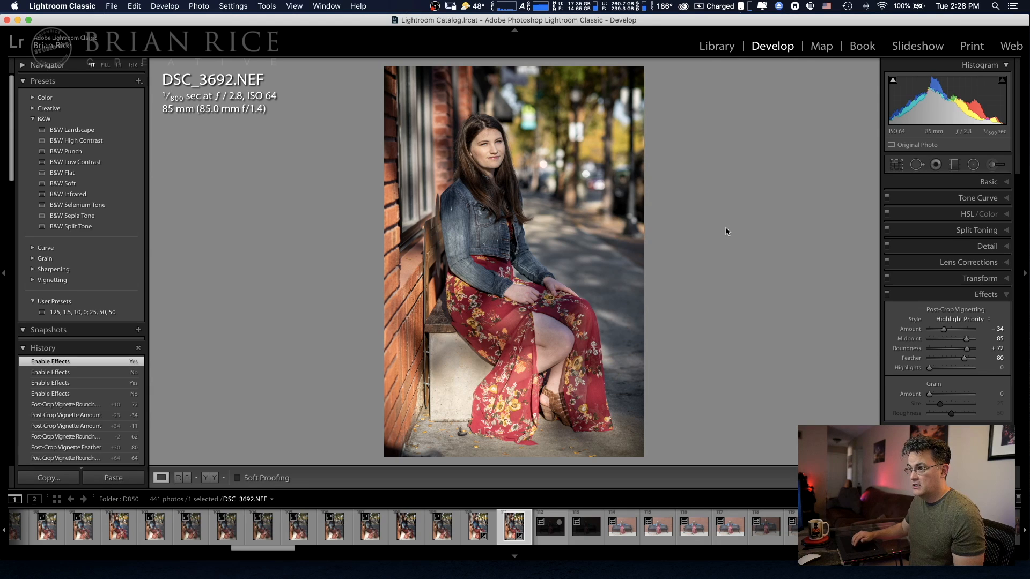
- Open the selected photo DSC_3692.NEF in Photoshop and duplicate its background layer
key(F1)
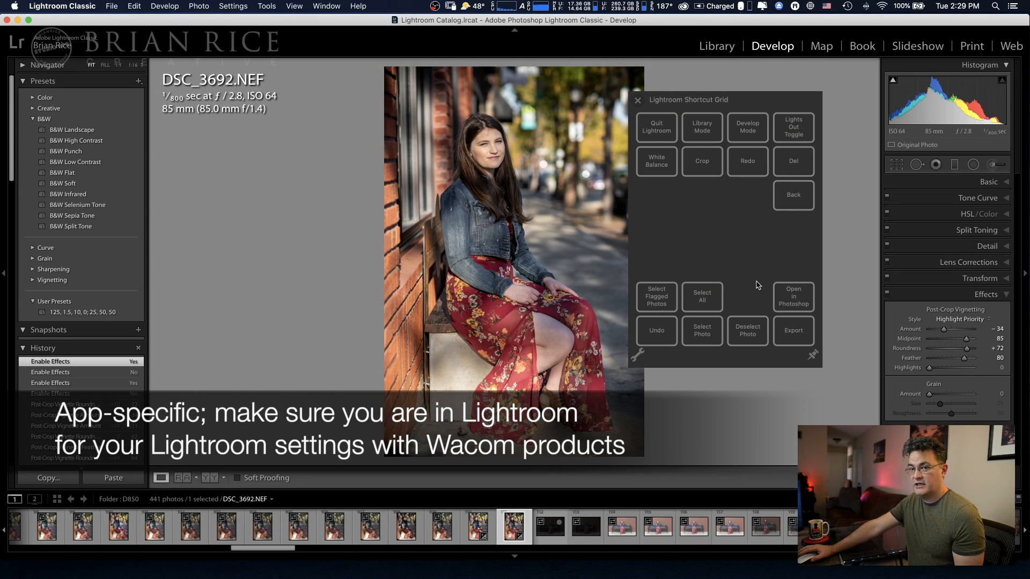
click(781, 293)
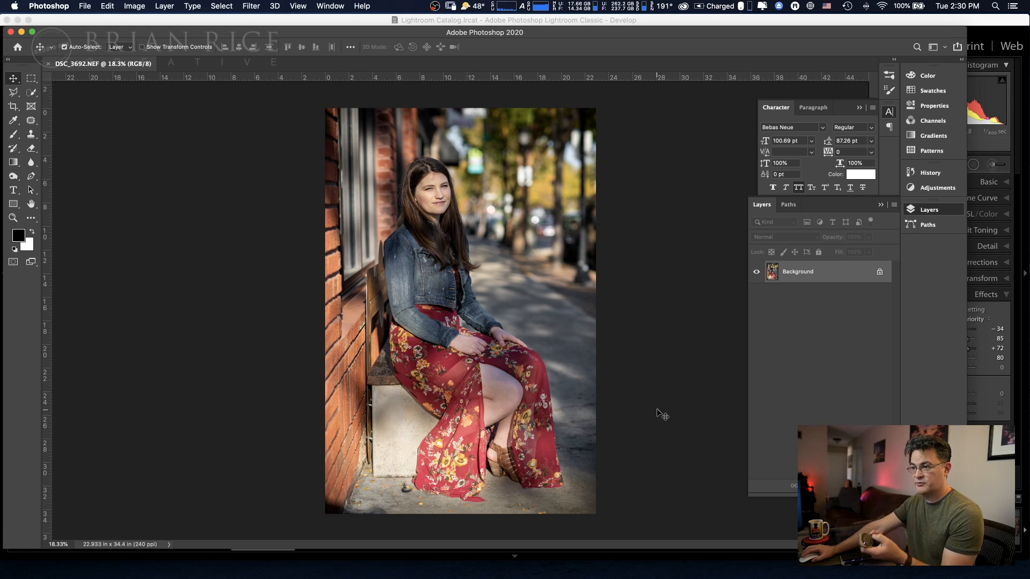
key(super+j)
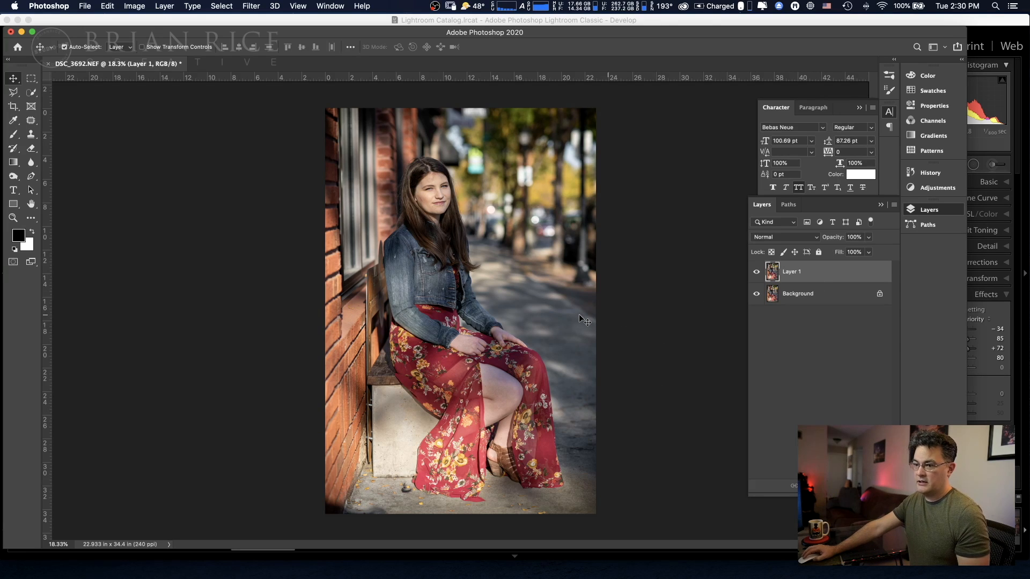
- Examine the face, hair and blurred background at about 200% zoom for blemishes and stray hairs
scroll(557, 314, up, 10)
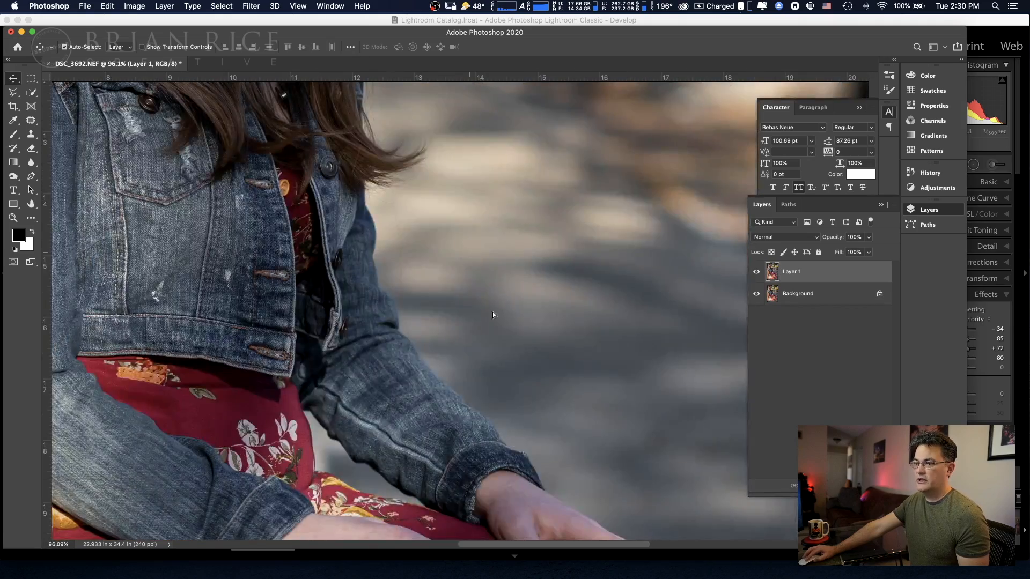
drag(492, 312, 546, 433)
mouse_move(494, 226)
mouse_down()
mouse_move(521, 384)
mouse_move(577, 394)
mouse_up()
scroll(527, 292, up, 5)
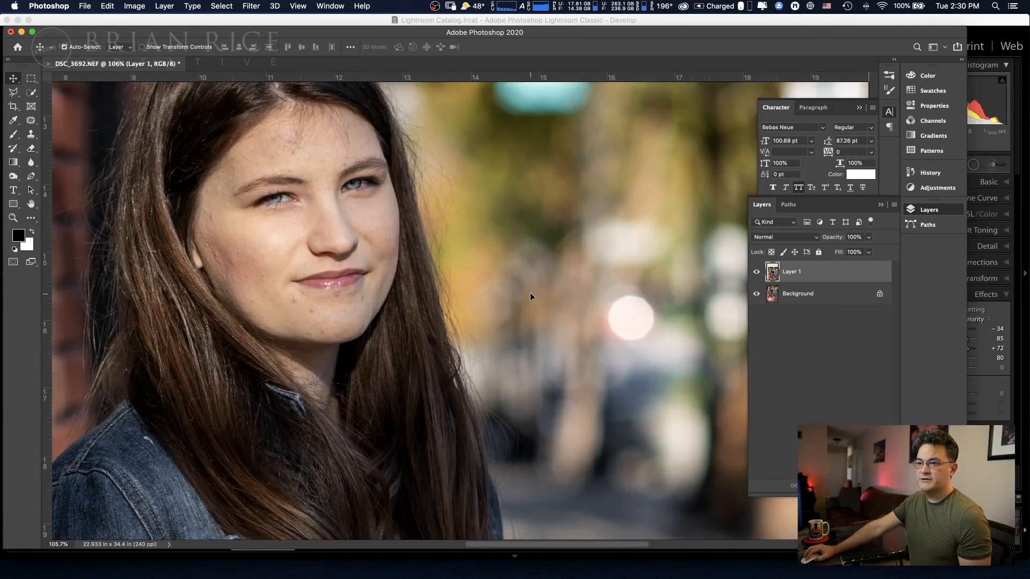
scroll(526, 292, down, 1)
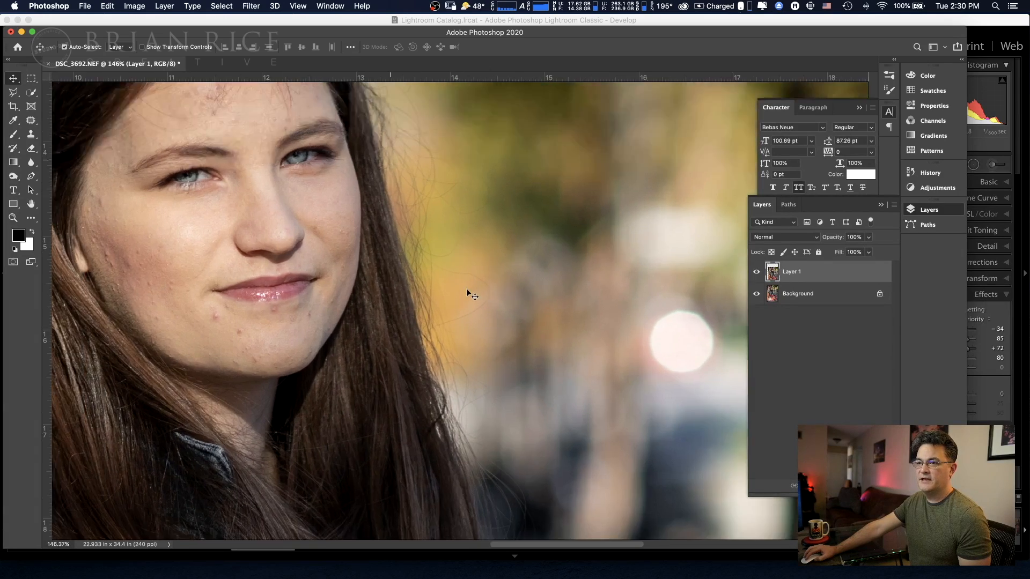
scroll(485, 295, up, 5)
mouse_move(478, 295)
mouse_down()
mouse_move(612, 362)
mouse_move(606, 234)
mouse_up()
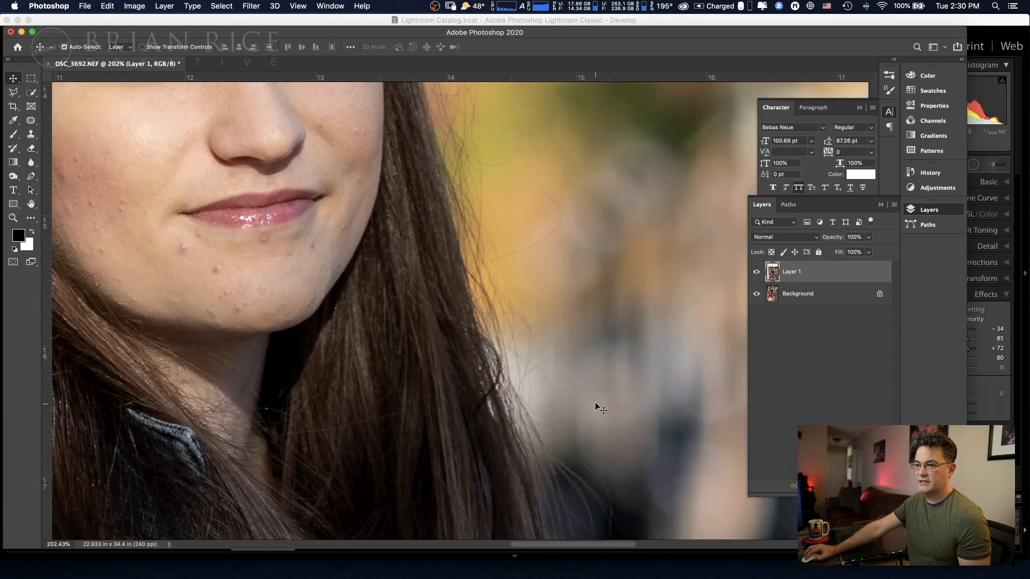
drag(594, 402, 482, 220)
drag(562, 374, 518, 225)
drag(478, 323, 485, 370)
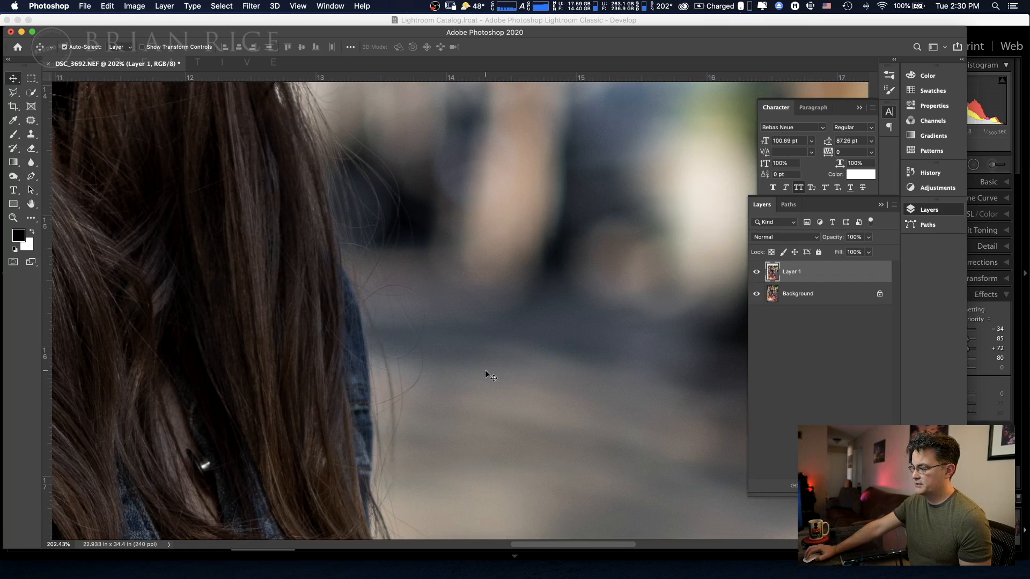
drag(494, 436, 459, 243)
drag(532, 449, 456, 241)
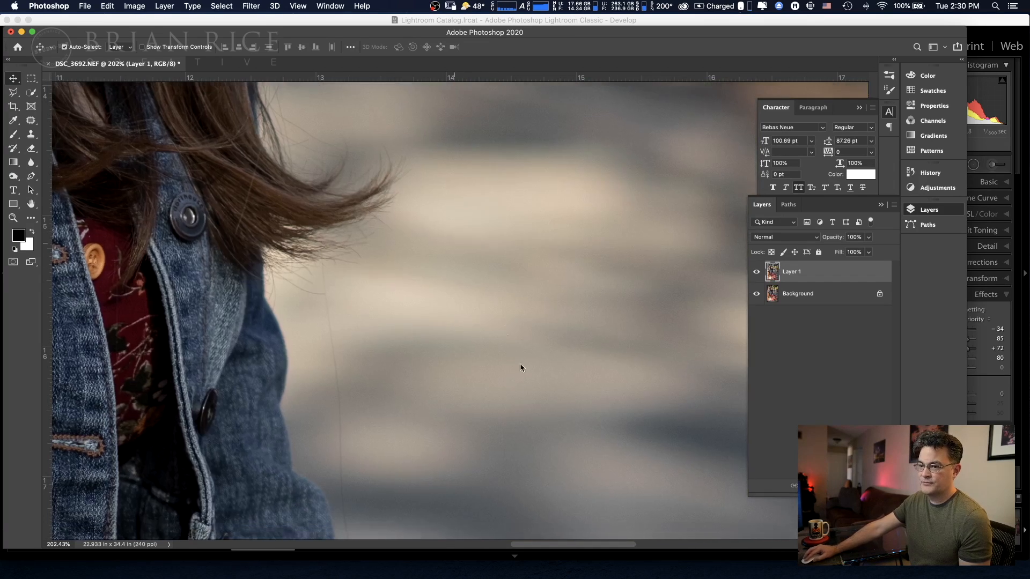
drag(530, 450, 500, 349)
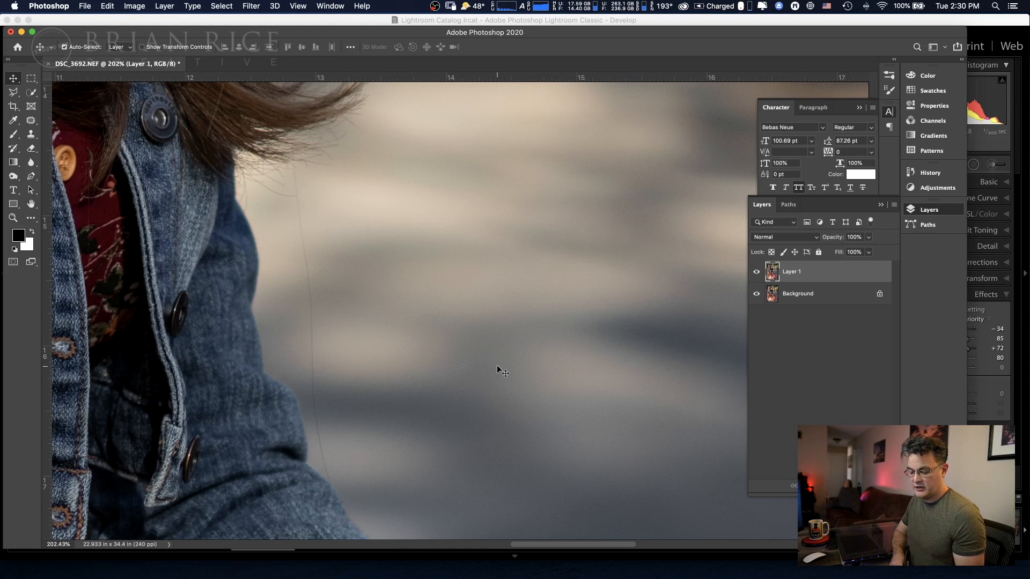
- Remove the long stray hair over the background beside the denim jacket using the Spot Healing Brush
key(b)
key(j)
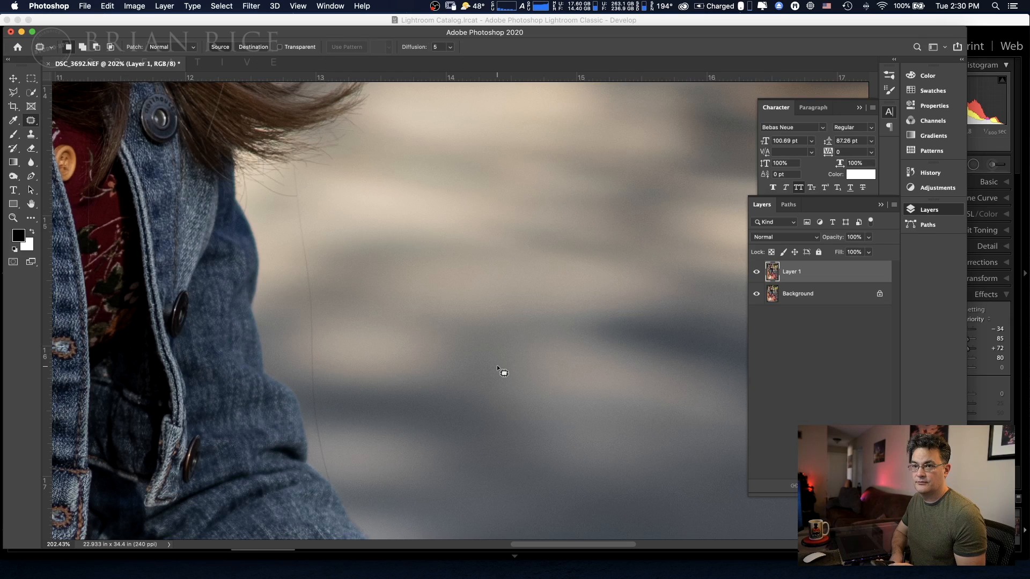
click(30, 120)
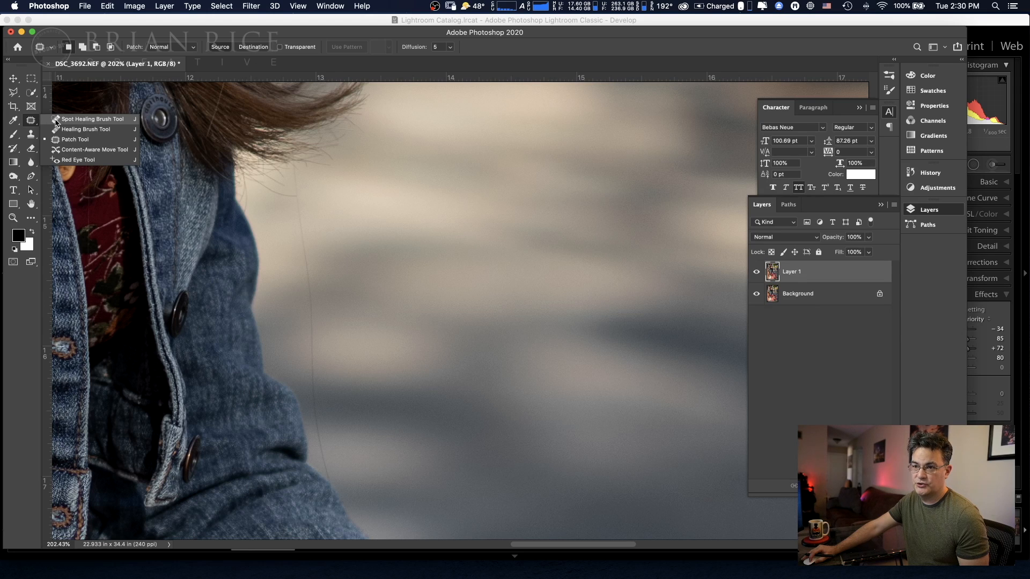
click(56, 120)
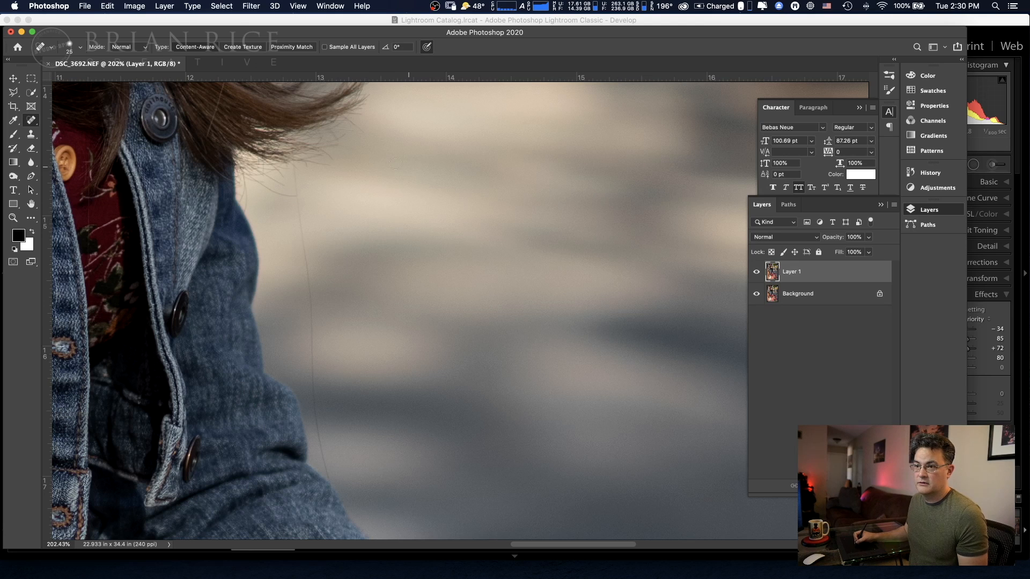
mouse_move(279, 188)
mouse_down()
mouse_move(273, 193)
mouse_move(307, 191)
mouse_move(298, 201)
mouse_move(306, 272)
mouse_up()
drag(307, 231, 315, 400)
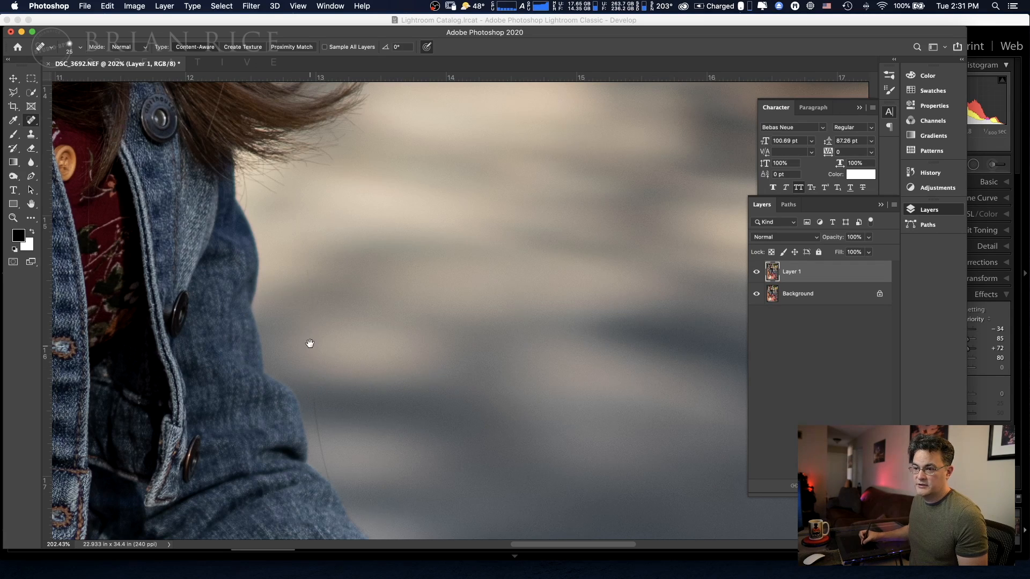
drag(310, 344, 299, 272)
drag(304, 325, 320, 407)
- Inspect the sleeves, hands, jacket and hair up to the face for distractions needing retouching
mouse_move(313, 310)
mouse_down()
mouse_move(347, 281)
mouse_move(379, 272)
mouse_up()
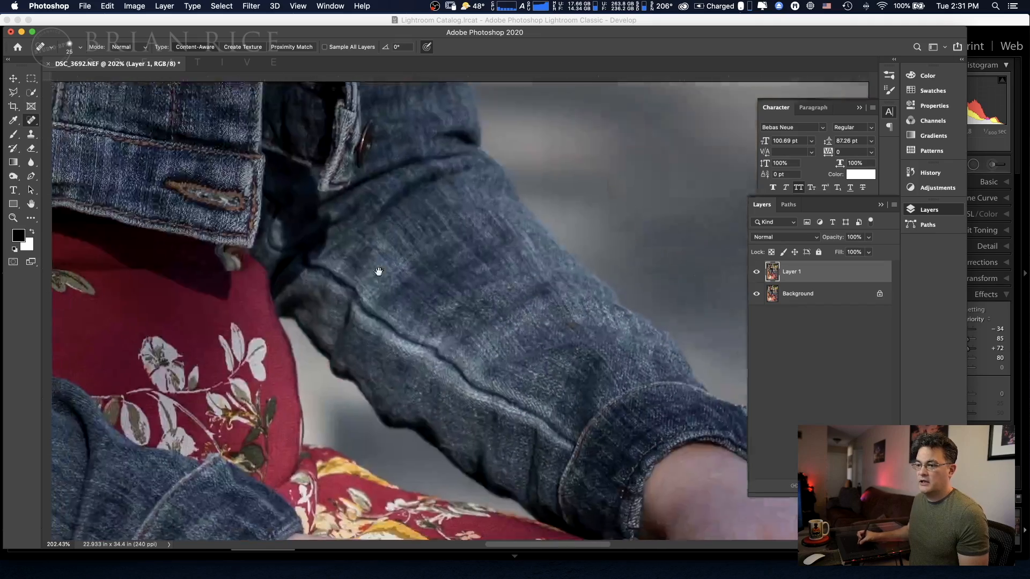
scroll(379, 272, down, 10)
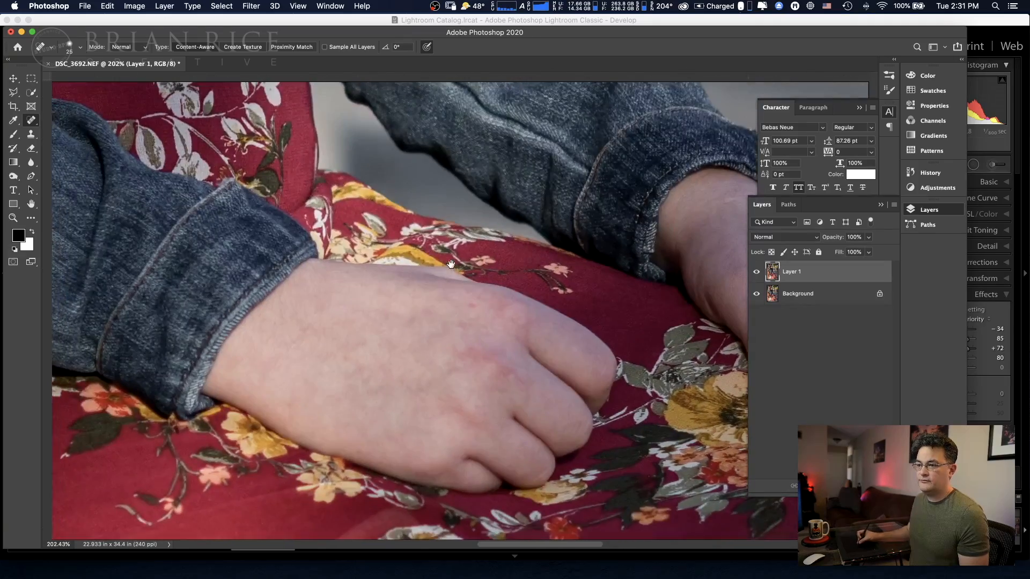
click(471, 308)
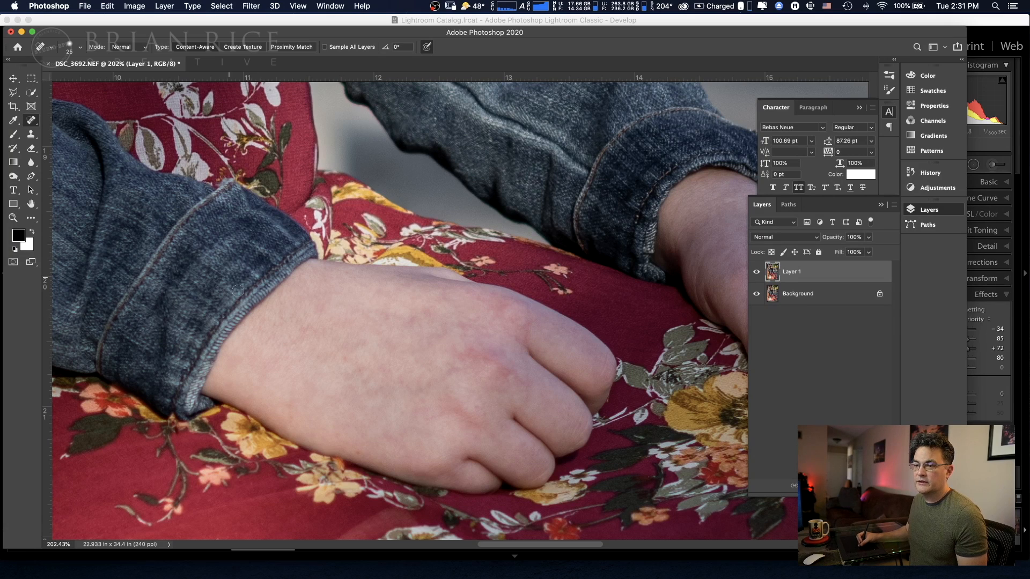
mouse_move(277, 217)
mouse_down()
mouse_move(373, 380)
mouse_move(361, 312)
mouse_move(419, 354)
mouse_up()
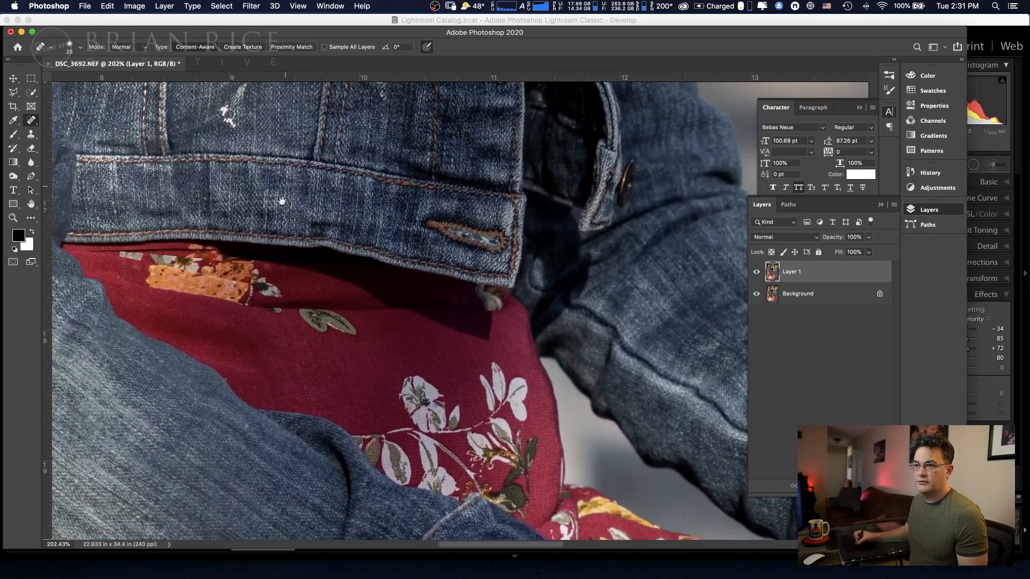
drag(283, 192, 358, 327)
drag(279, 225, 309, 350)
drag(291, 115, 326, 346)
drag(298, 100, 347, 392)
drag(324, 186, 351, 340)
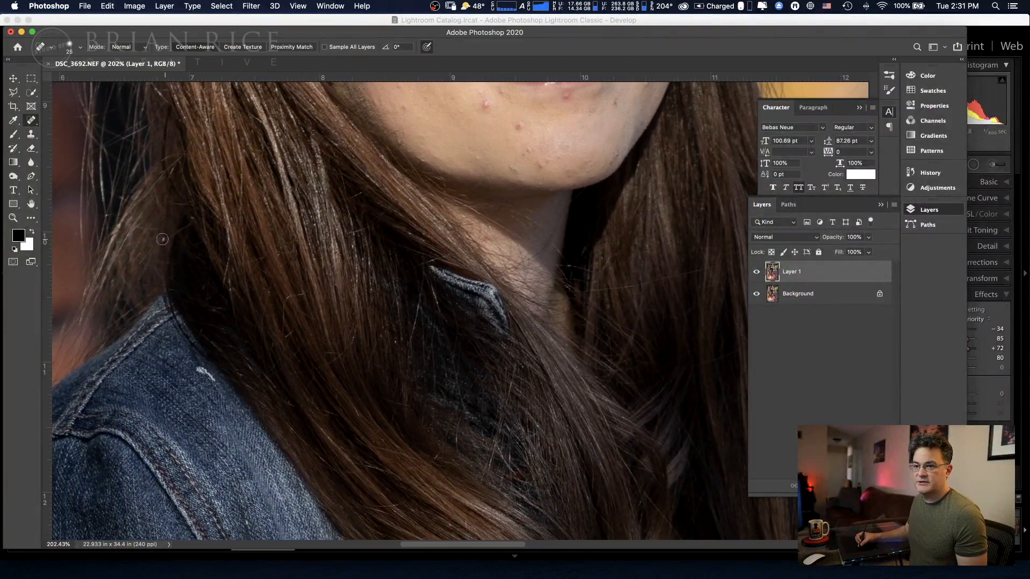
drag(184, 188, 288, 230)
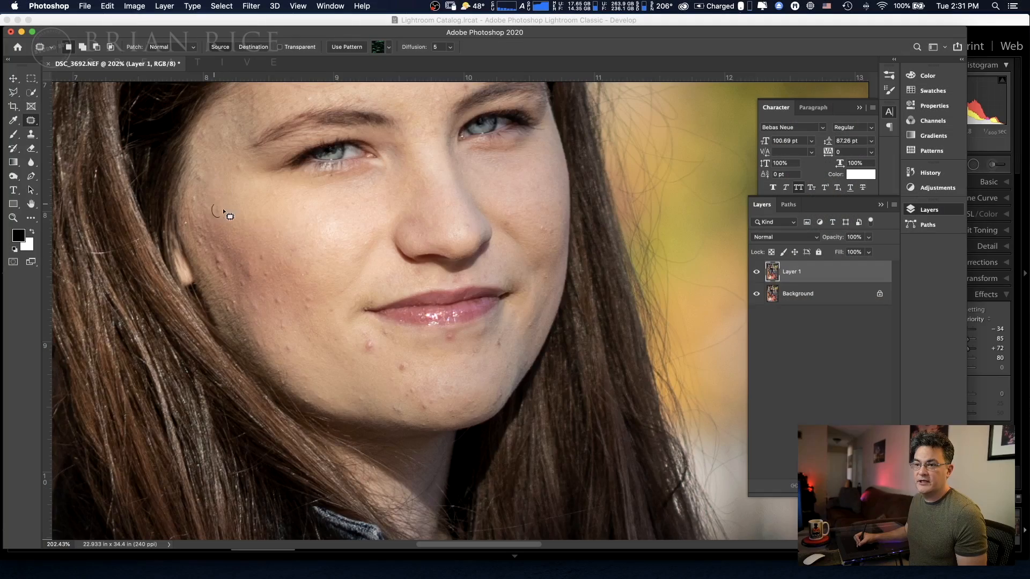
- Patch the blemishes on the shaded cheek beside the ear with the Patch tool, clearing the selection after each repair
drag(223, 210, 235, 219)
key(super+d)
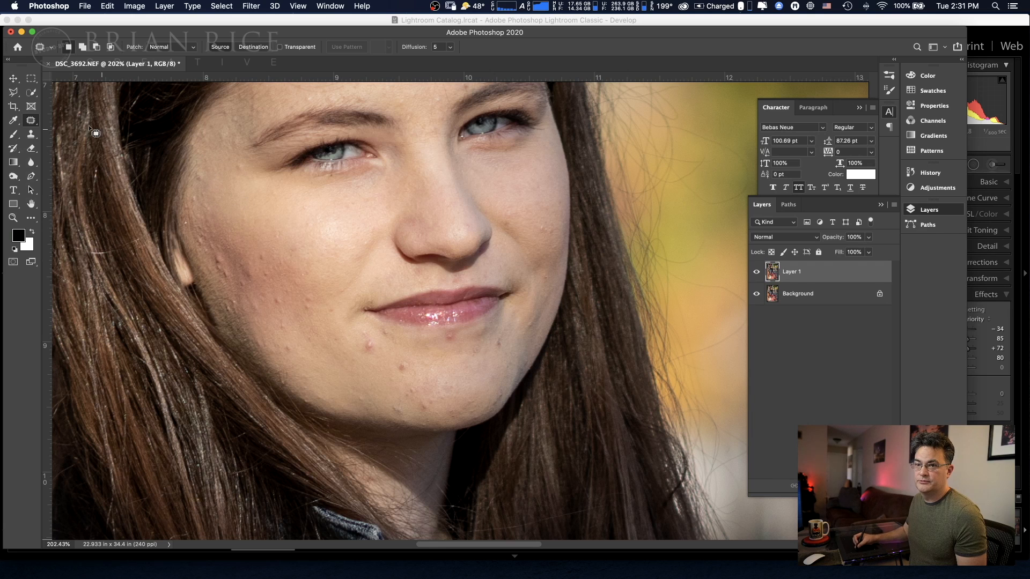
right_click(32, 125)
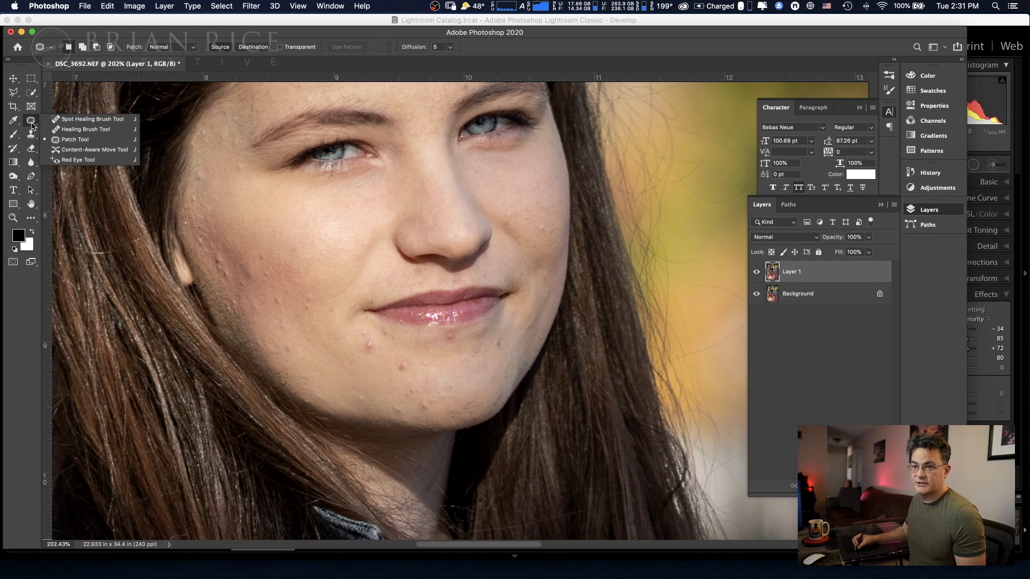
click(223, 174)
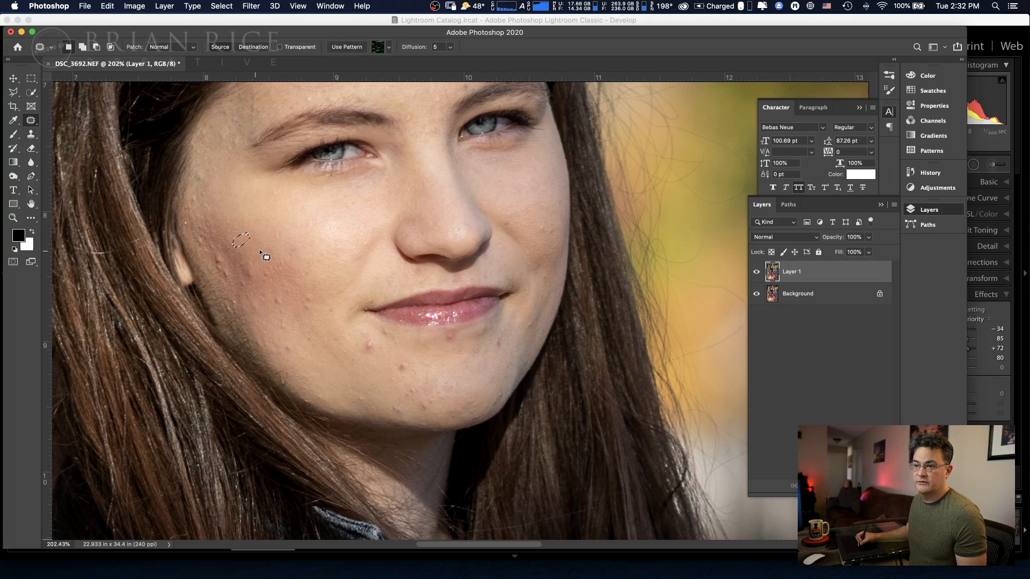
drag(292, 256, 297, 244)
mouse_move(267, 286)
mouse_down()
mouse_move(224, 280)
mouse_move(217, 254)
mouse_up()
key(super+d)
mouse_move(222, 263)
mouse_down()
mouse_move(234, 246)
mouse_move(217, 251)
mouse_move(210, 238)
mouse_move(217, 253)
mouse_up()
key(super+d)
key(super+d)
mouse_move(227, 217)
mouse_down()
mouse_move(230, 234)
mouse_move(246, 182)
mouse_up()
key(super+d)
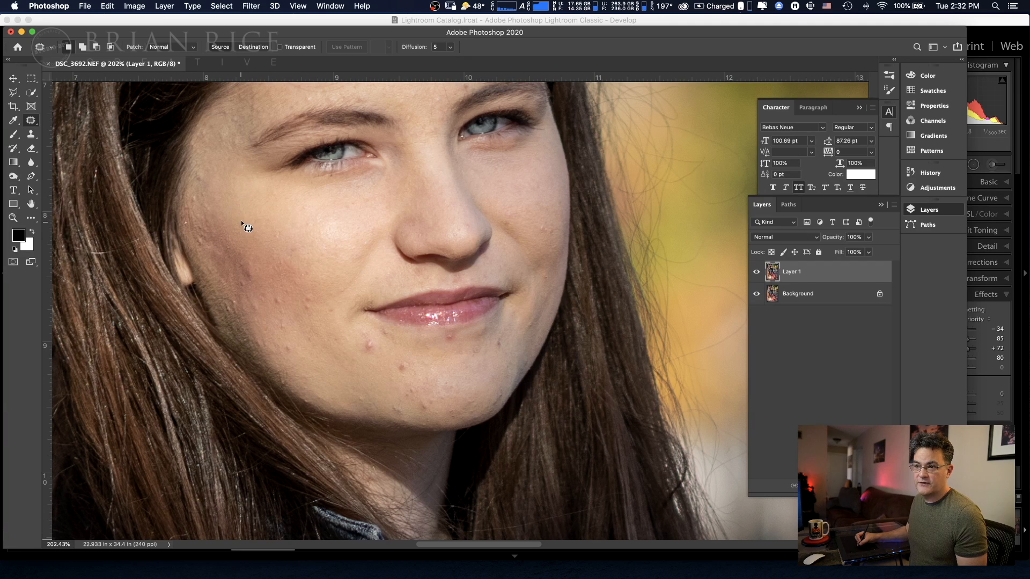
mouse_move(249, 219)
mouse_down()
mouse_move(187, 233)
mouse_move(219, 183)
mouse_up()
key(super+d)
key(super+d)
- Heal the small spots on the outer cheek near the ear and hairline with the Spot Healing Brush
right_click(31, 124)
click(81, 119)
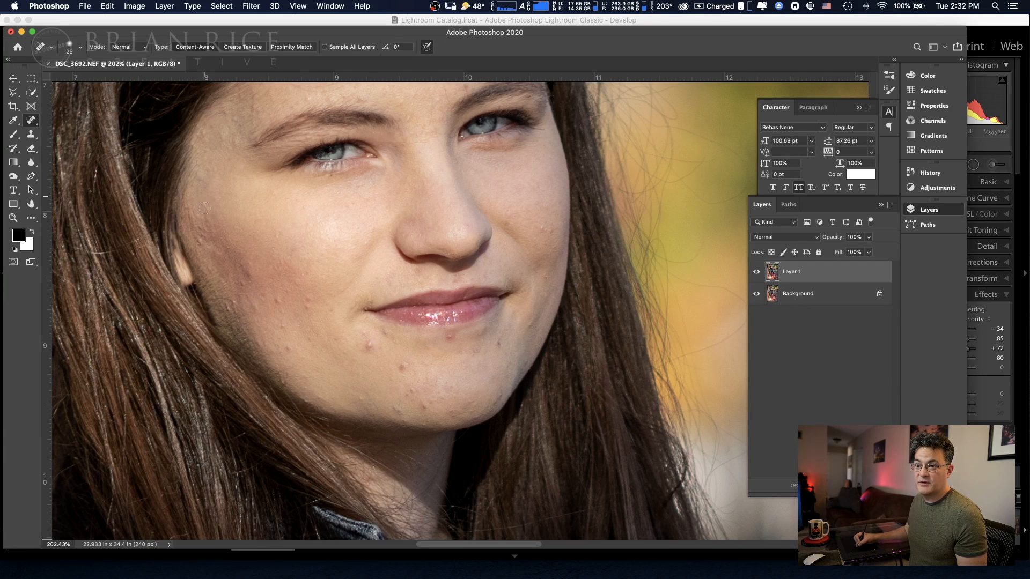
click(206, 210)
click(200, 219)
click(199, 239)
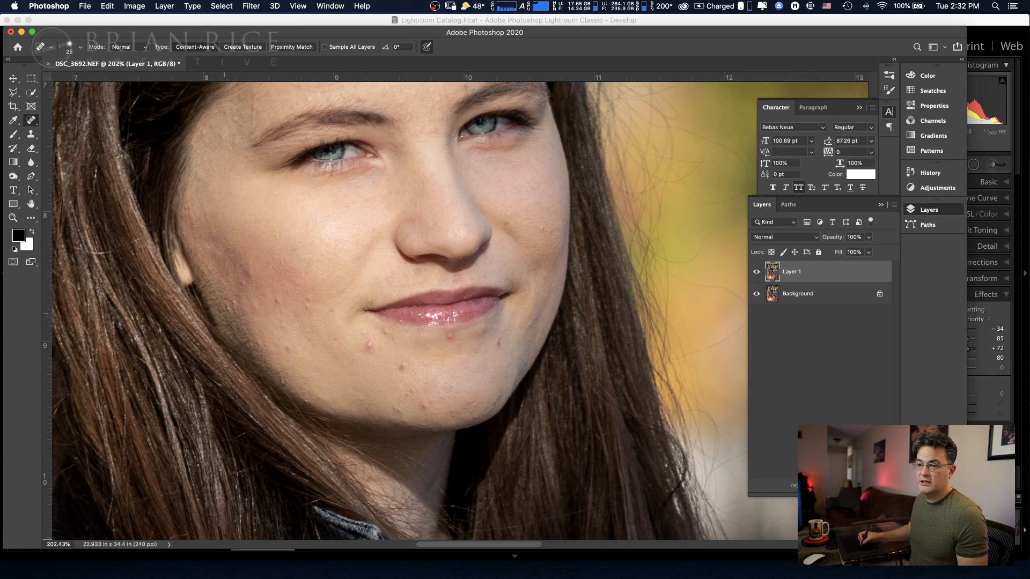
click(243, 285)
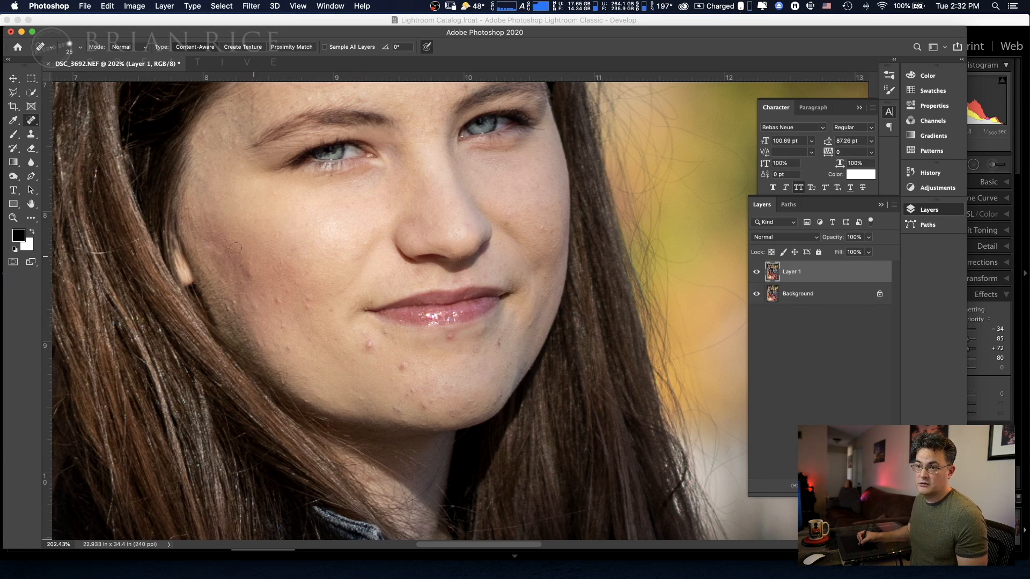
click(221, 248)
click(208, 244)
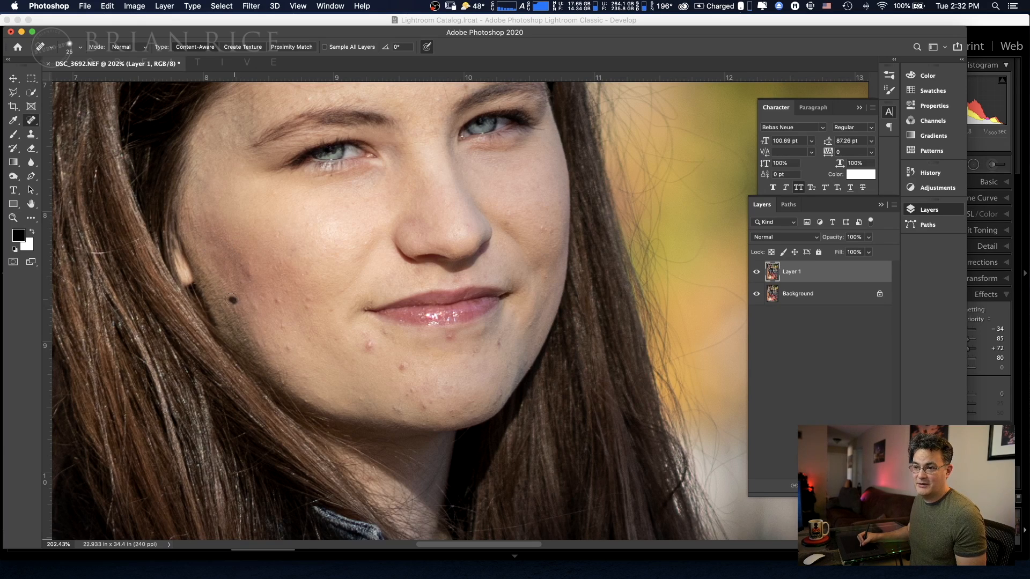
click(254, 307)
click(241, 282)
click(248, 287)
click(253, 221)
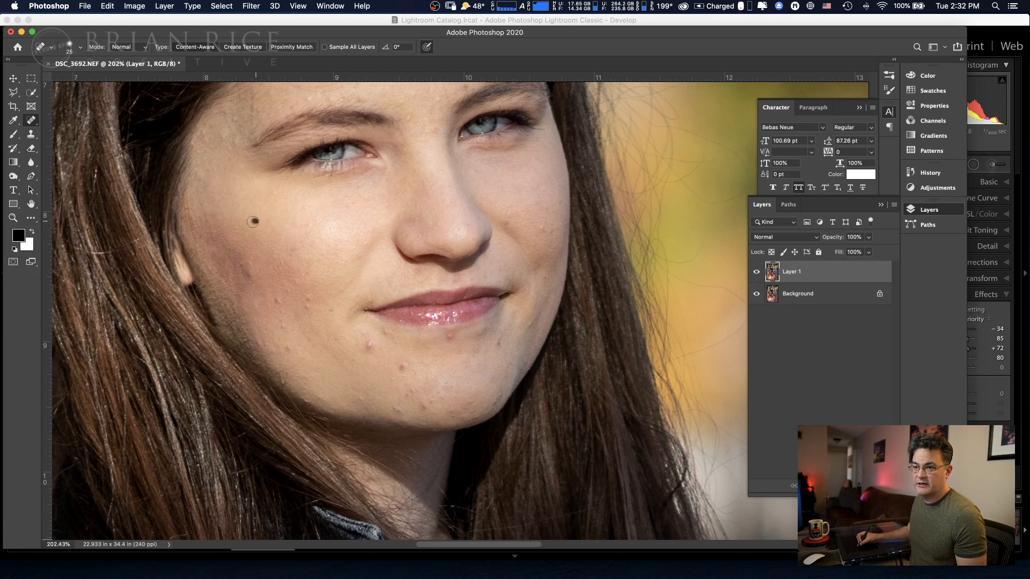
- Heal the remaining bumps across the lower shaded cheek and along the jawline
click(274, 269)
click(249, 275)
click(276, 301)
click(279, 317)
click(260, 320)
click(259, 306)
click(264, 339)
click(262, 321)
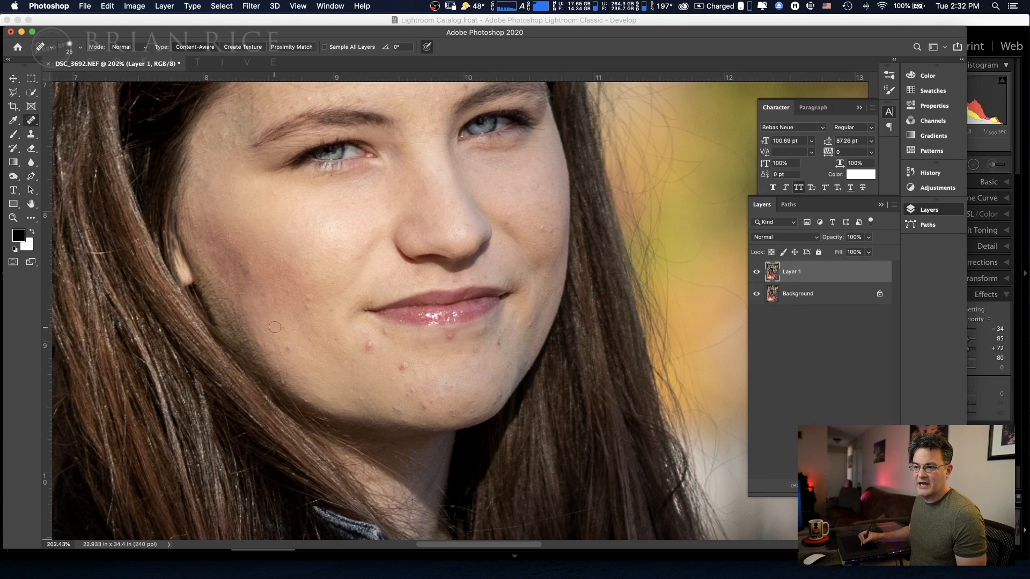
click(286, 348)
click(308, 304)
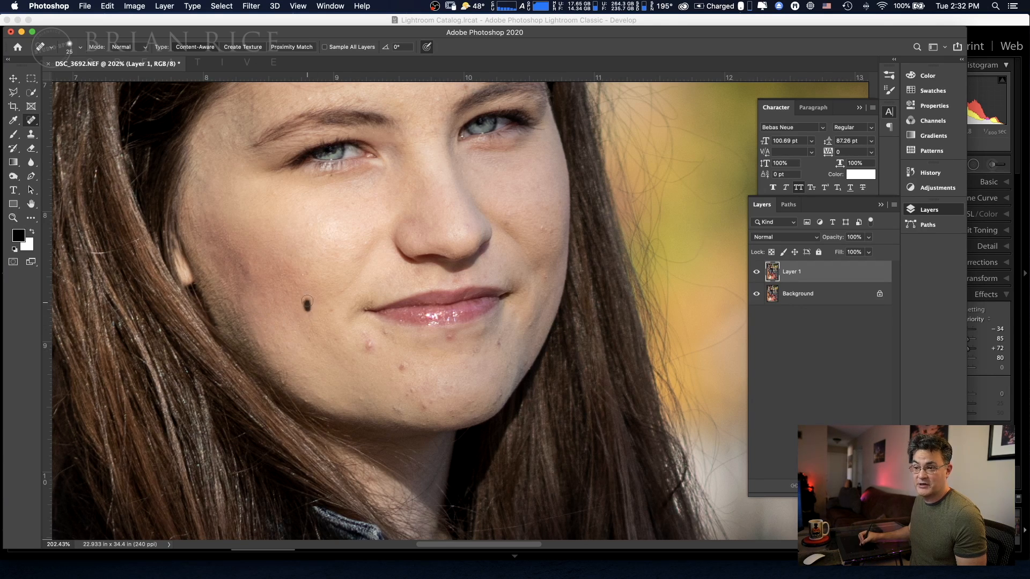
click(291, 291)
click(302, 276)
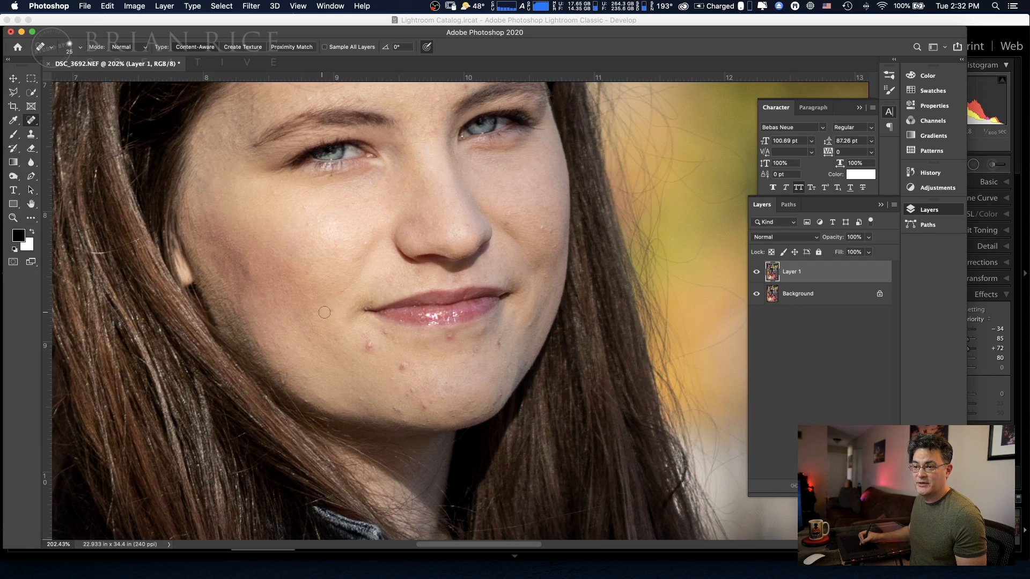
- Heal the spots beside the corner of the mouth on the shaded side and just below it
click(331, 311)
click(331, 292)
click(340, 291)
click(370, 344)
click(409, 335)
click(391, 340)
click(385, 333)
drag(369, 343, 369, 350)
click(372, 352)
- Heal the blemishes on the chin and the spot directly under the lower lip
click(400, 368)
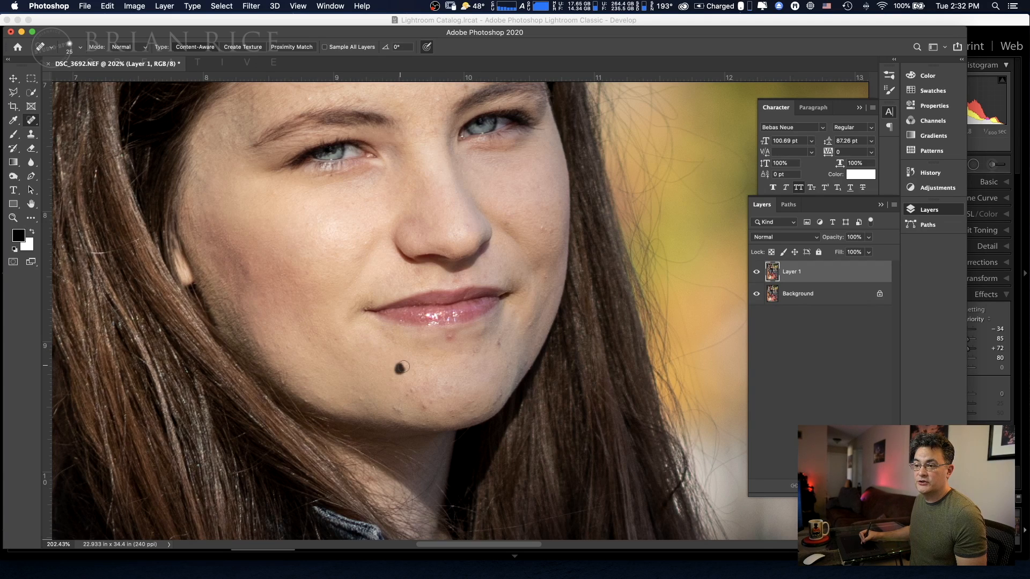
click(410, 396)
click(397, 411)
click(422, 404)
click(425, 408)
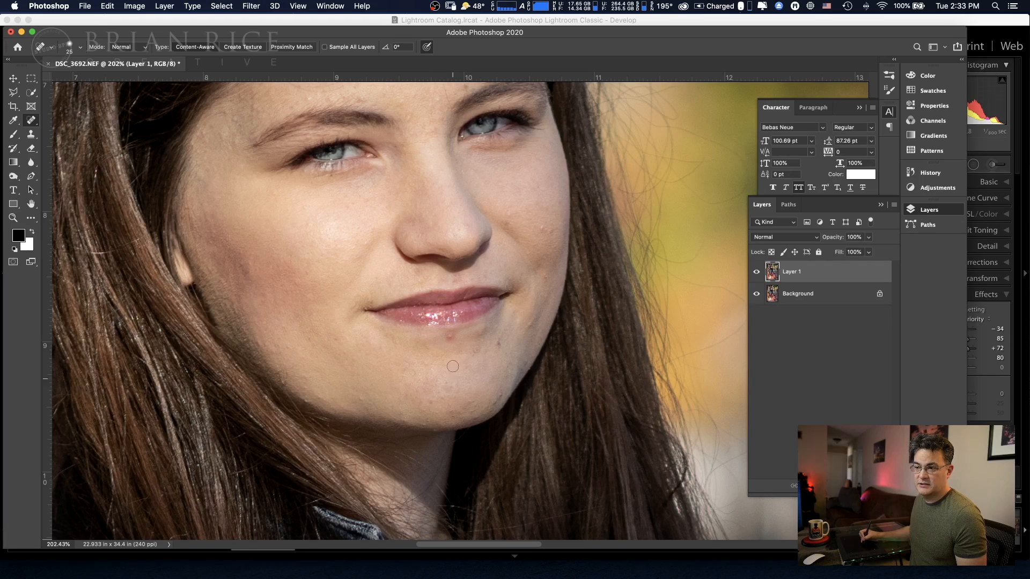
click(450, 337)
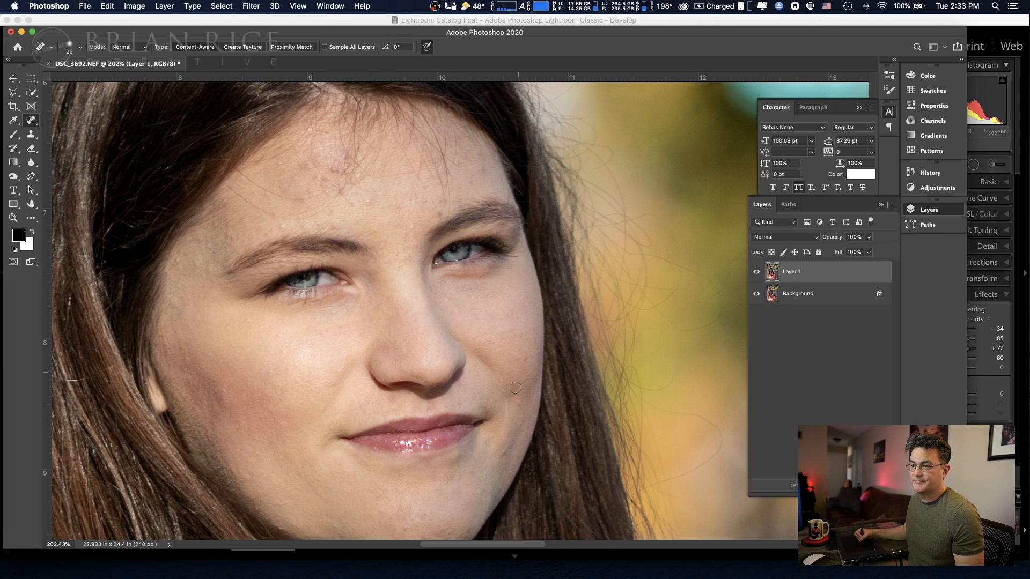
- Heal the remaining spot on the cheek farthest from the ear, and set the Clone Stamp to Lighten mode at 18% opacity
click(525, 357)
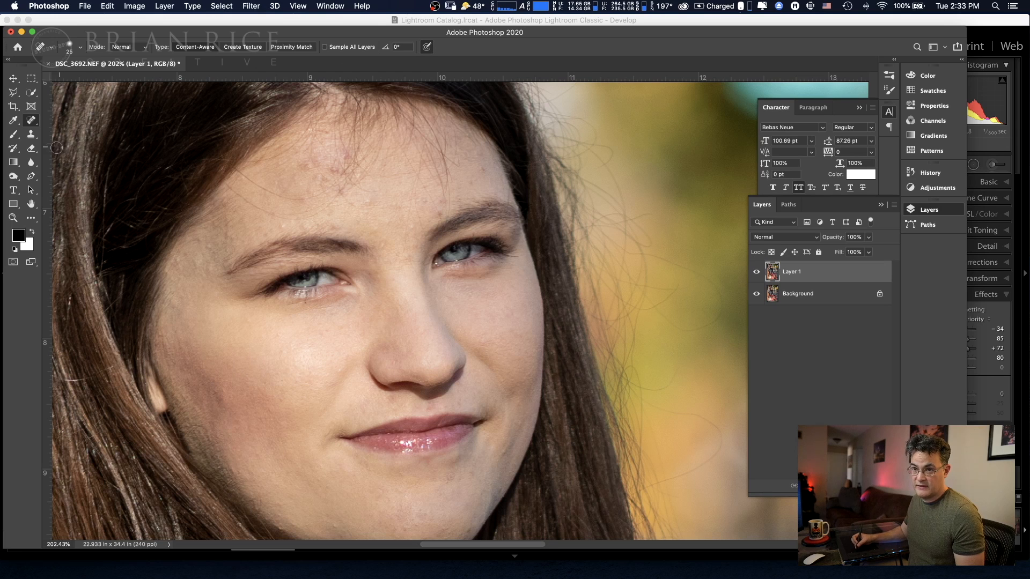
click(32, 138)
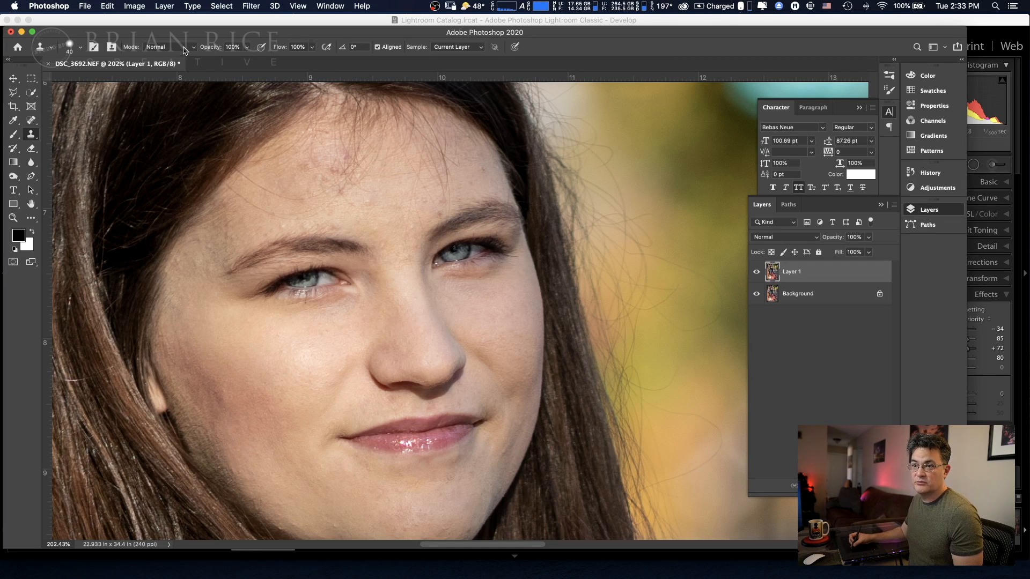
click(185, 50)
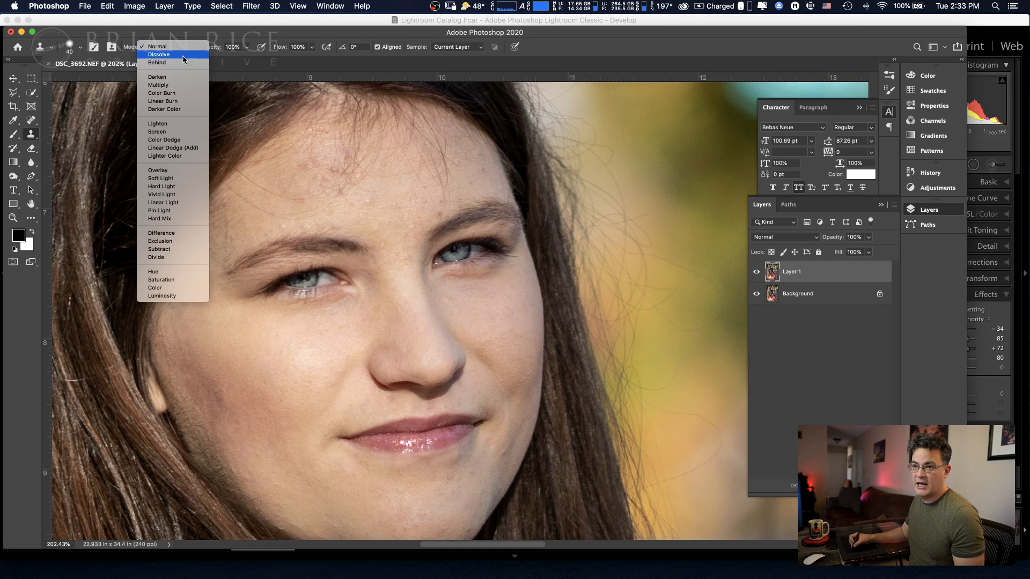
click(164, 122)
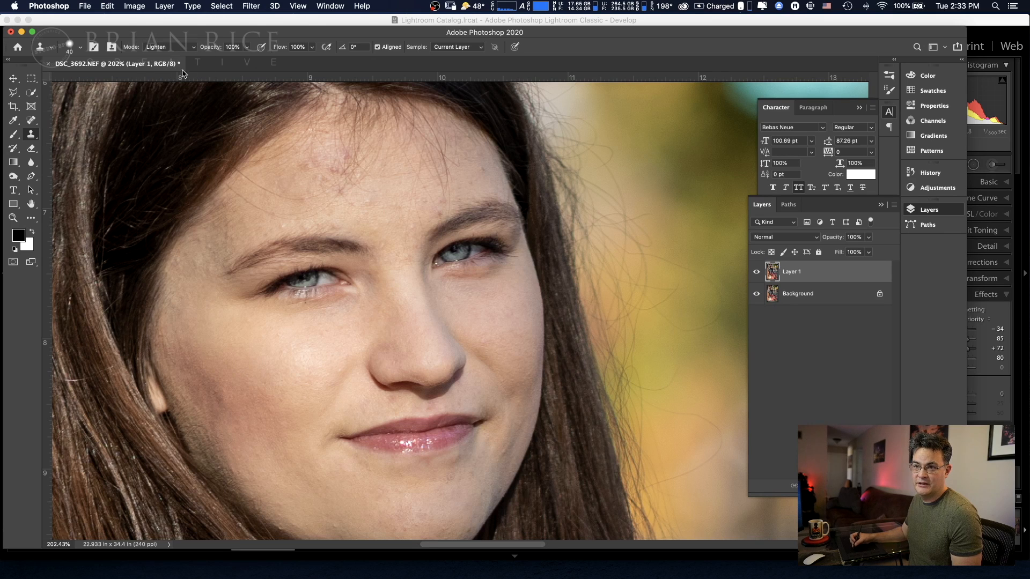
click(246, 48)
drag(243, 62, 212, 65)
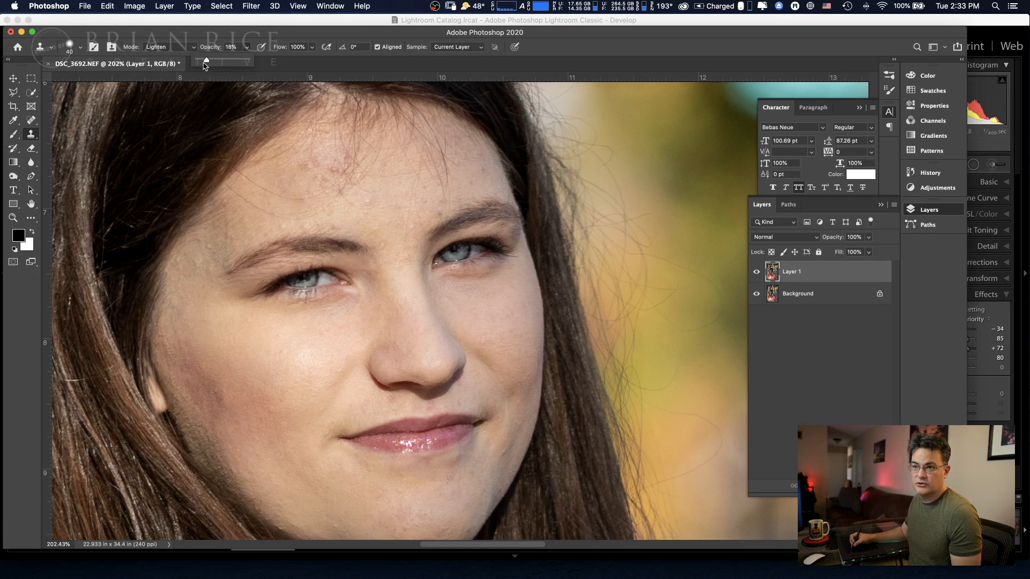
click(260, 47)
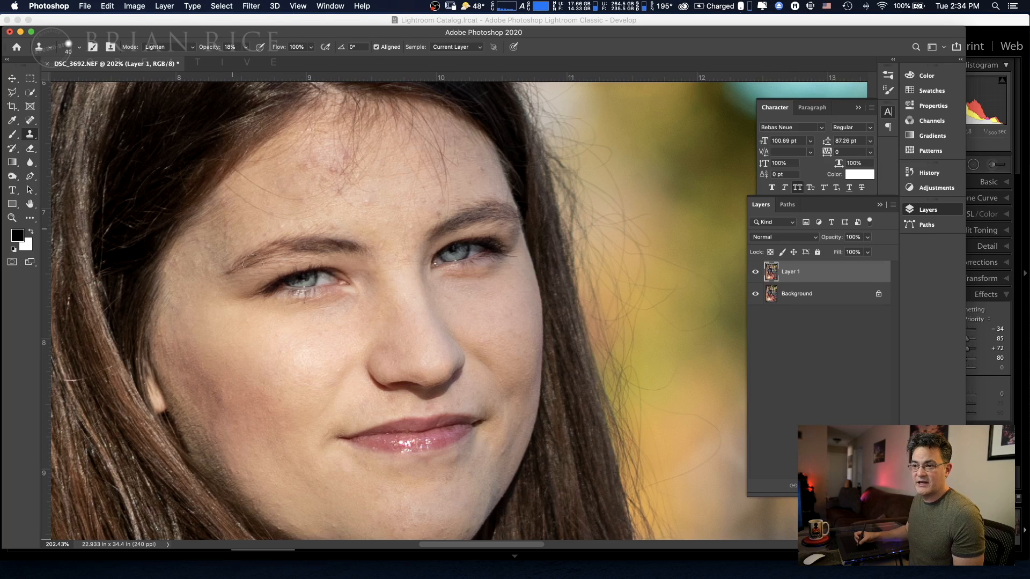
- Enlarge the Clone Stamp brush to 80 px to suit the shadowed skin under the eye
scroll(299, 316, up, 5)
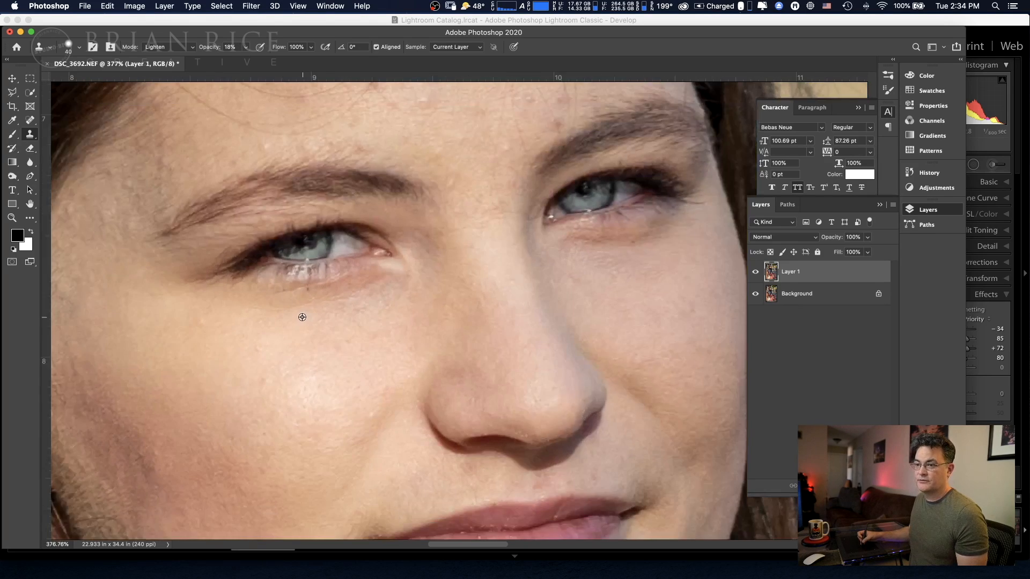
scroll(300, 315, up, 1)
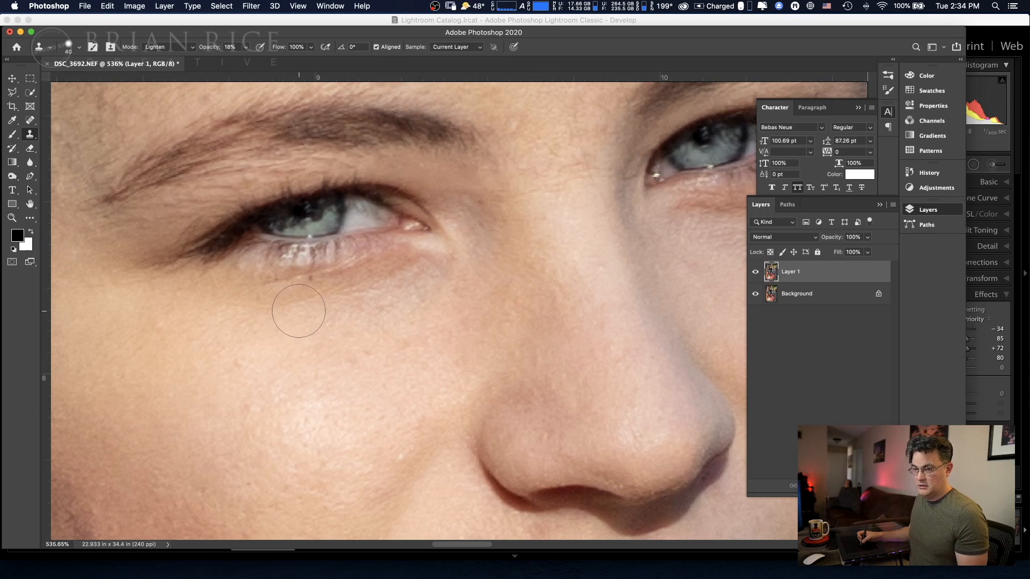
key(bracketright)
key(bracketright)
key(bracketright)
key(bracketright)
key(bracketleft)
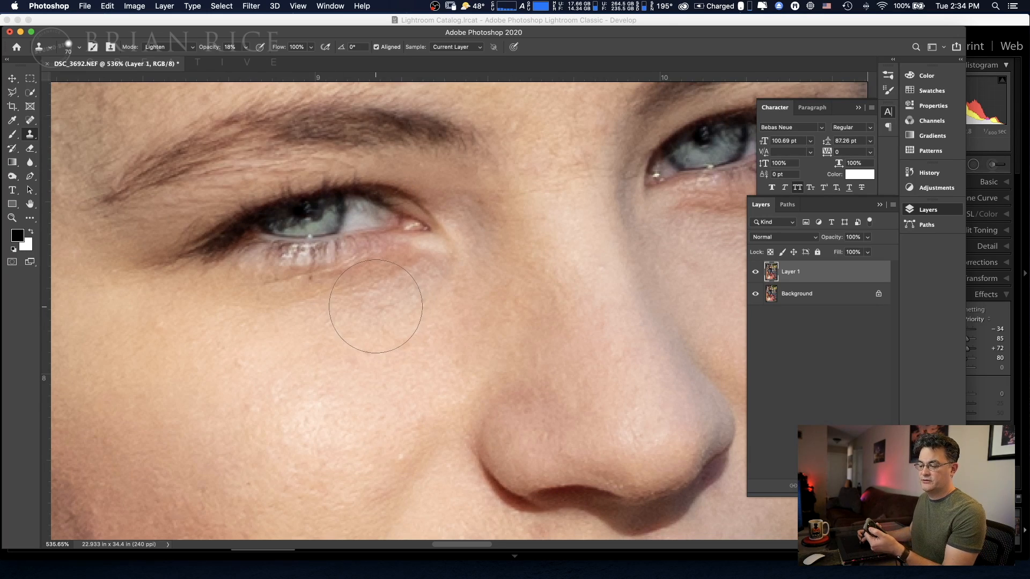
key(bracketright)
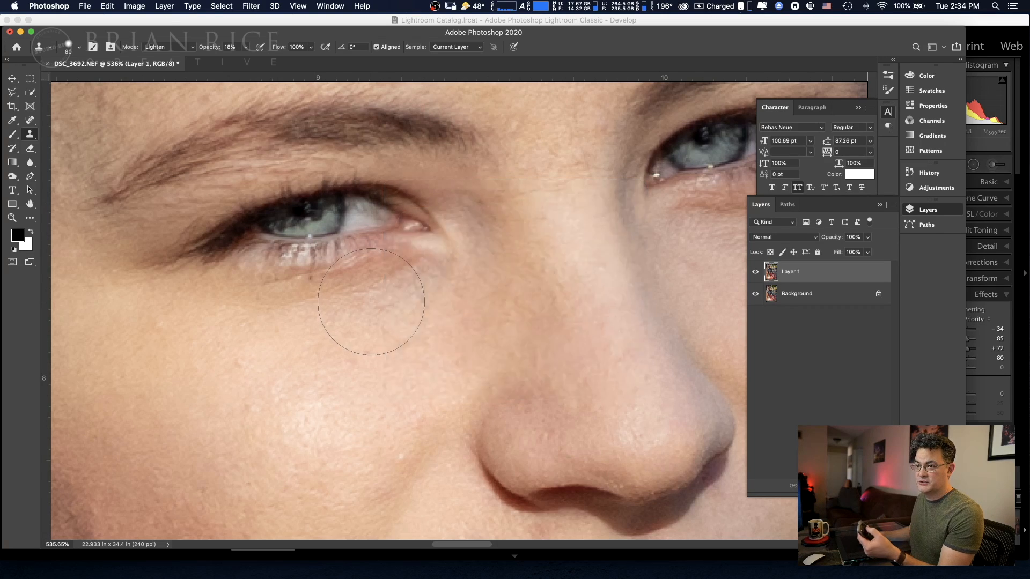
scroll(372, 302, down, 3)
scroll(372, 302, down, 1)
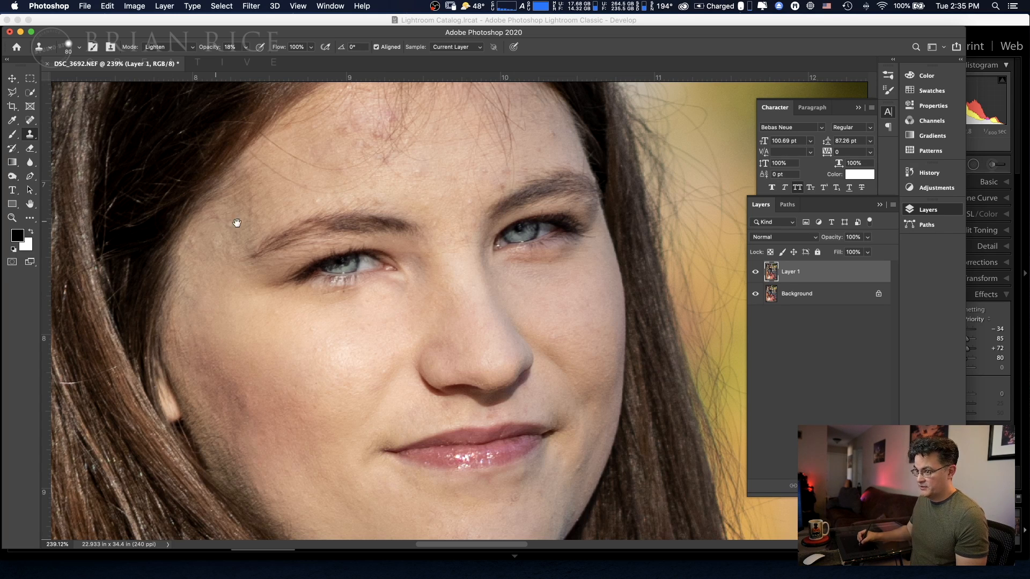
- Try to lighten the shadow under the eye nearer the ear with cloned cheek skin, and undo the strokes
mouse_move(351, 321)
mouse_down()
mouse_move(329, 344)
mouse_move(283, 291)
mouse_move(419, 295)
mouse_move(545, 388)
mouse_move(502, 296)
mouse_move(372, 345)
mouse_move(365, 276)
mouse_move(333, 274)
mouse_up()
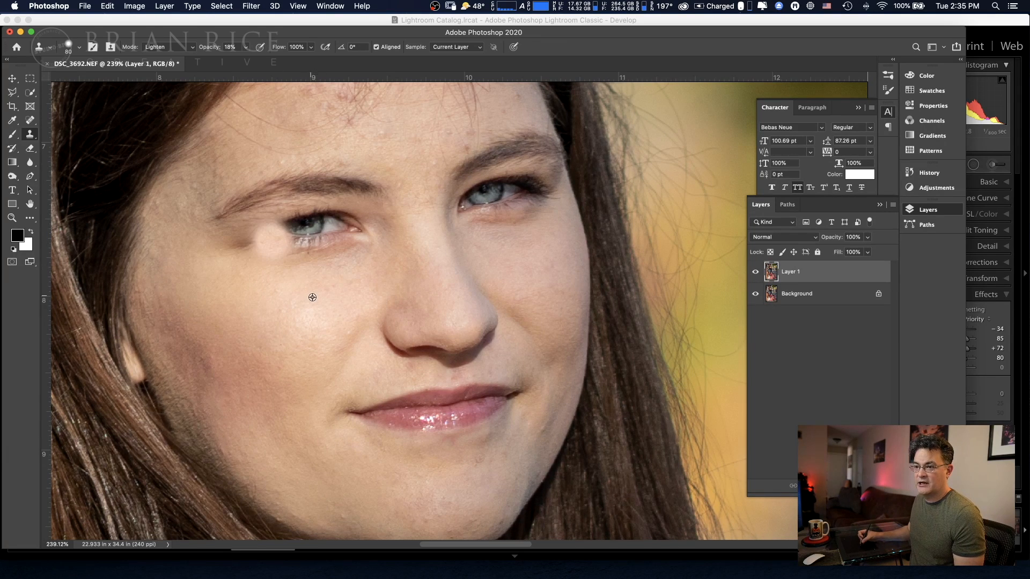
alt+click(327, 305)
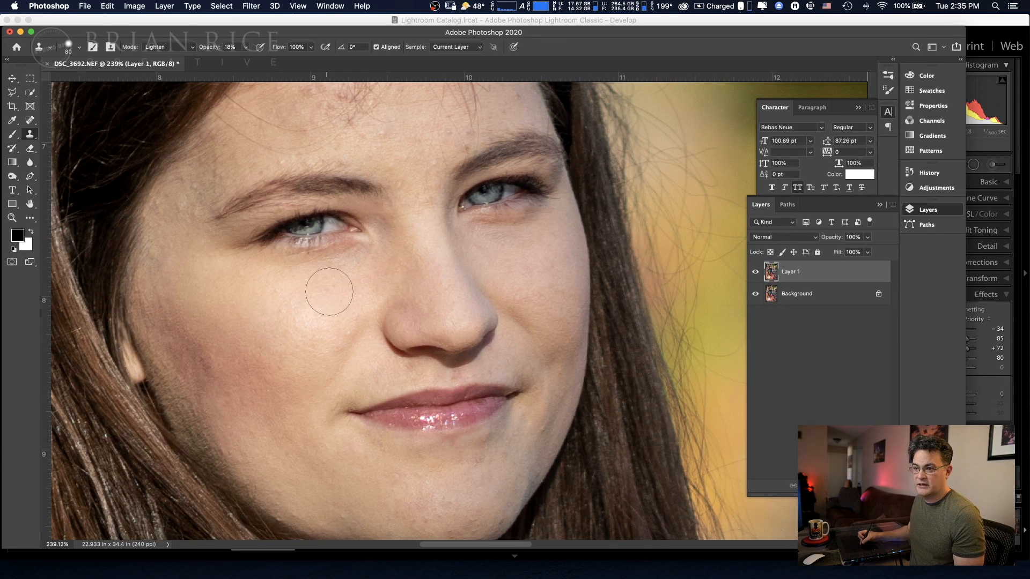
mouse_move(347, 256)
mouse_down()
mouse_move(301, 266)
mouse_move(333, 247)
mouse_move(284, 260)
mouse_move(373, 251)
mouse_move(370, 236)
mouse_move(327, 237)
mouse_up()
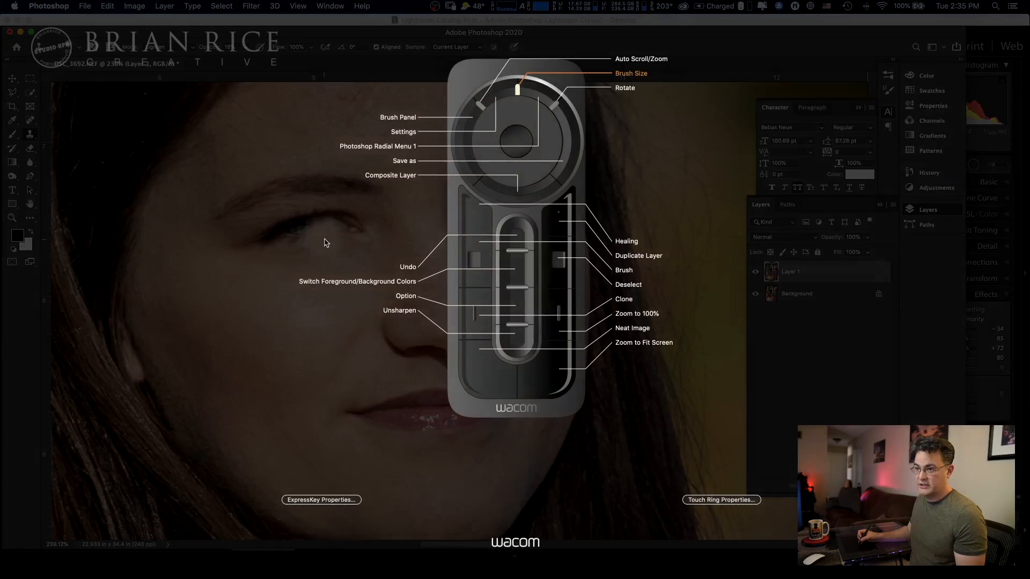
key(super+z)
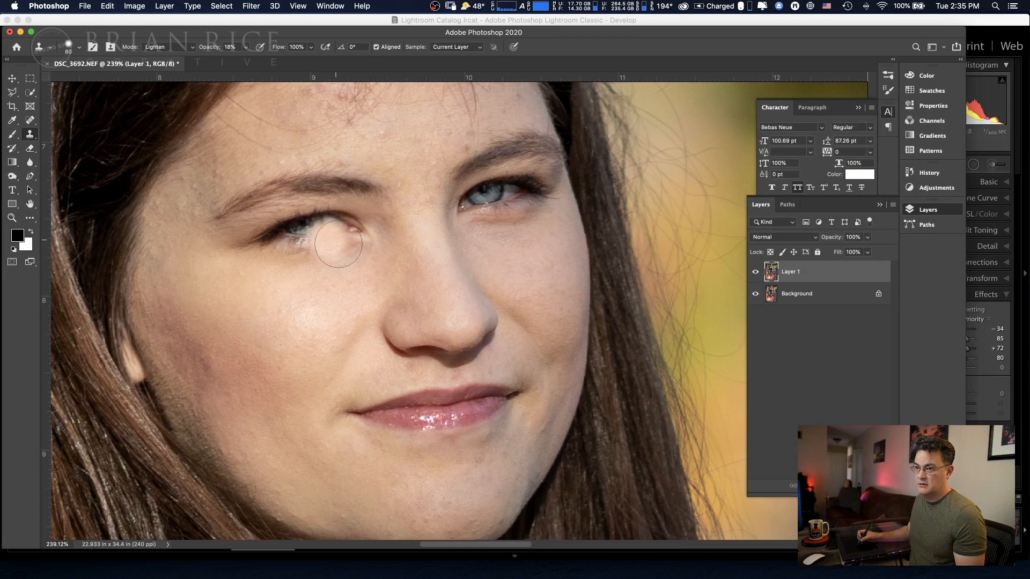
key(super+z)
- Set the Clone Stamp brush hardness to 0% and lighten the skin under the eye nearer the ear with sampled cheek skin
click(79, 48)
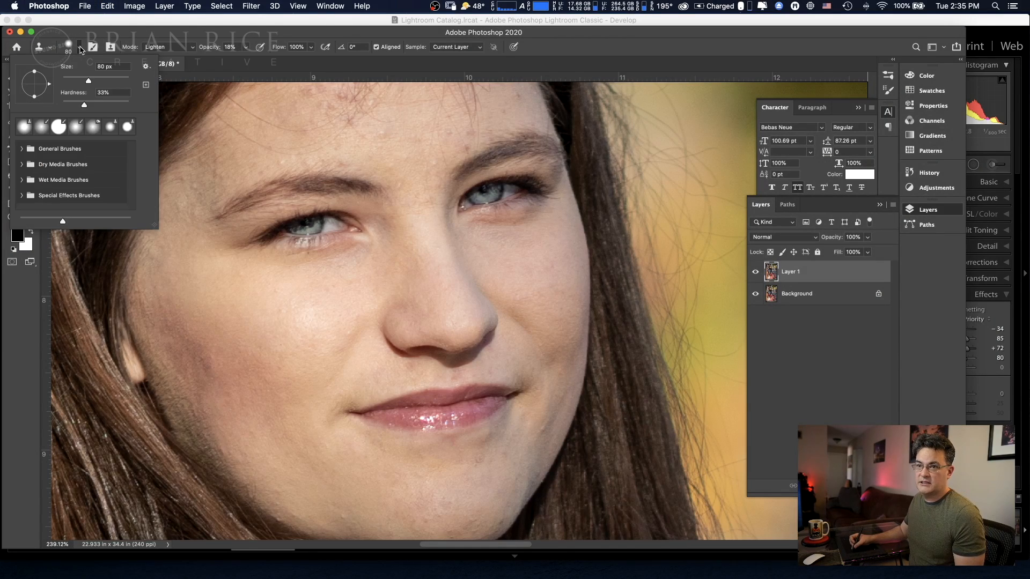
drag(86, 107, 60, 108)
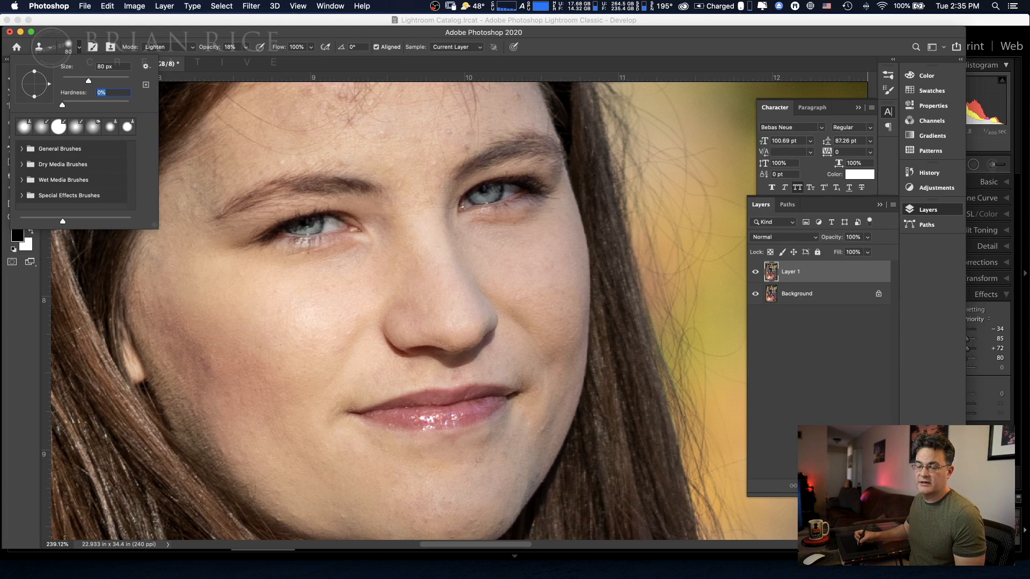
click(340, 287)
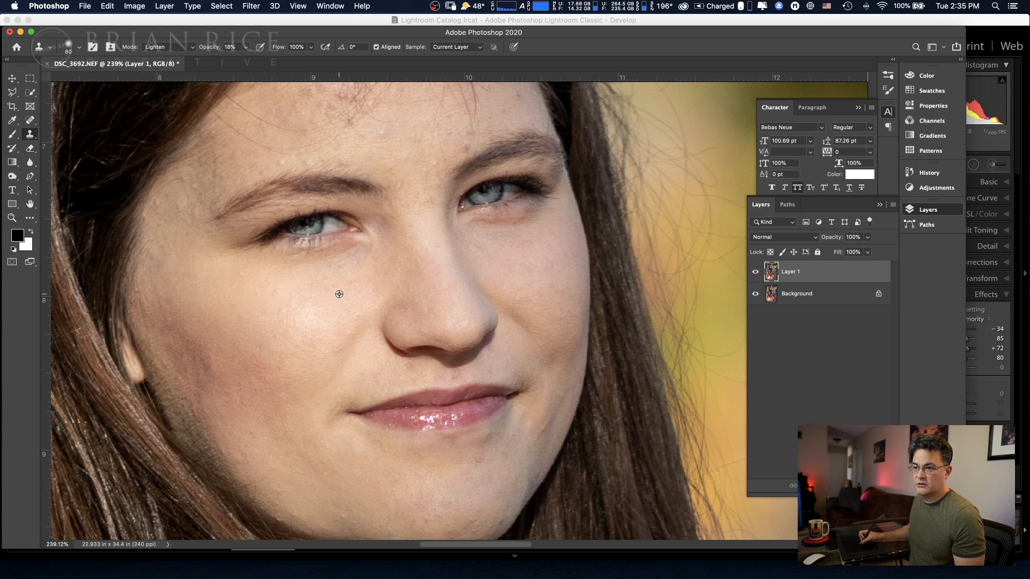
mouse_move(313, 263)
mouse_down()
mouse_move(336, 254)
mouse_move(246, 255)
mouse_move(311, 265)
mouse_move(355, 247)
mouse_move(317, 259)
mouse_move(264, 255)
mouse_move(364, 257)
mouse_move(314, 265)
mouse_move(243, 265)
mouse_up()
- Lighten the skin under the other eye with sampled cheek skin, and finish blending both under-eye areas
alt+click(490, 247)
mouse_move(473, 231)
mouse_down()
mouse_move(522, 243)
mouse_move(530, 216)
mouse_move(514, 228)
mouse_move(474, 227)
mouse_move(535, 217)
mouse_move(512, 230)
mouse_move(488, 233)
mouse_move(533, 220)
mouse_move(478, 225)
mouse_move(537, 217)
mouse_move(482, 228)
mouse_move(480, 239)
mouse_move(470, 230)
mouse_move(528, 222)
mouse_move(504, 227)
mouse_up()
alt+click(543, 256)
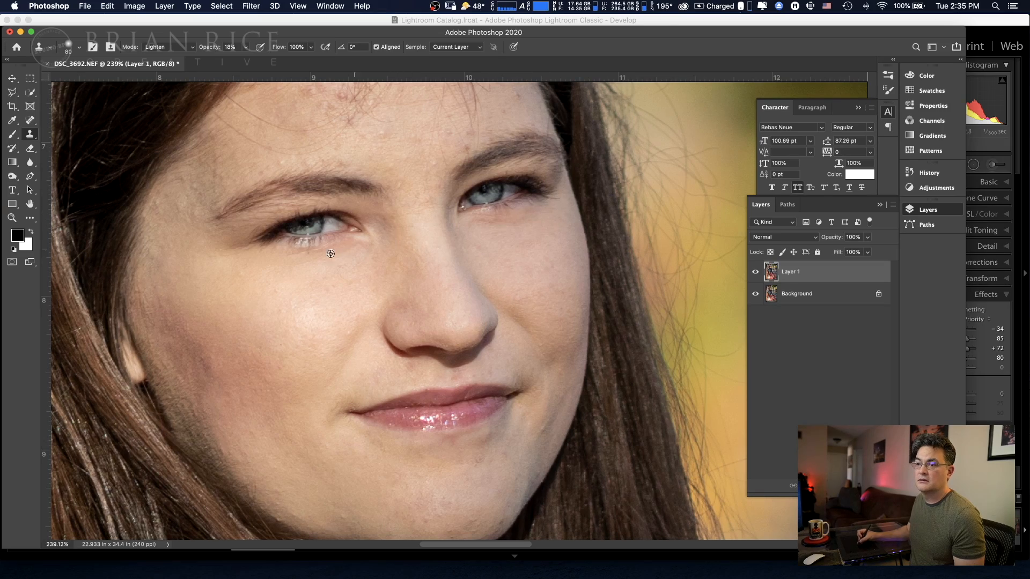
mouse_move(350, 279)
mouse_down()
mouse_move(354, 257)
mouse_move(322, 252)
mouse_move(284, 265)
mouse_up()
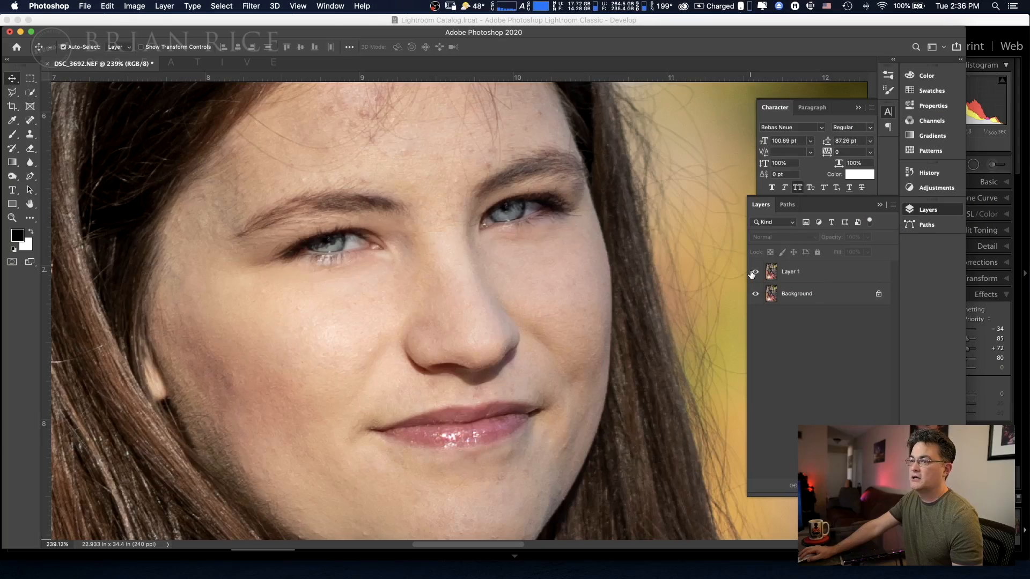
- Compare the portrait before and after retouching by hiding and showing Layer 1, both close up and at 66.7% zoom
click(753, 273)
click(754, 272)
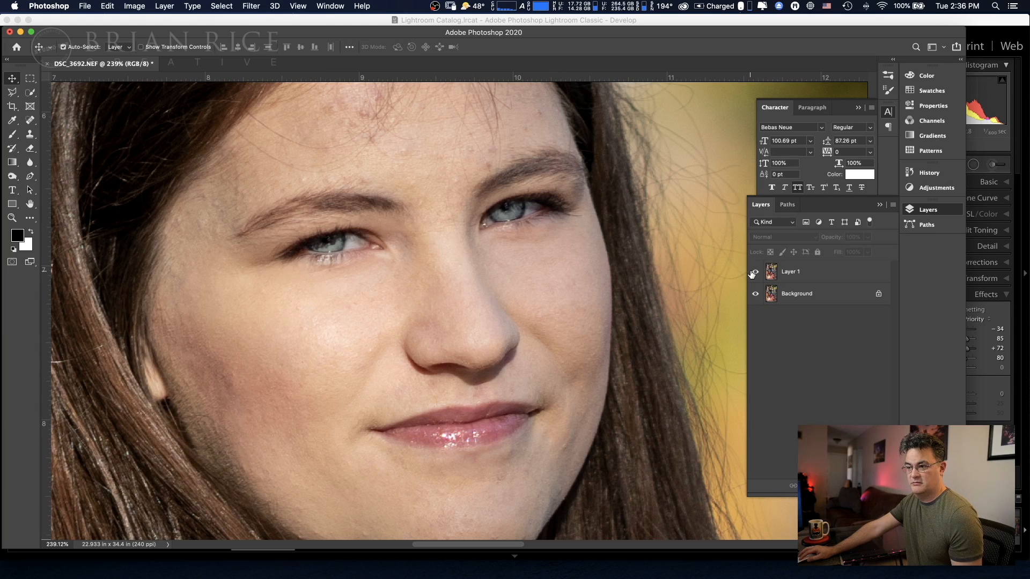
alt+super+click(386, 289)
alt+super+click(386, 290)
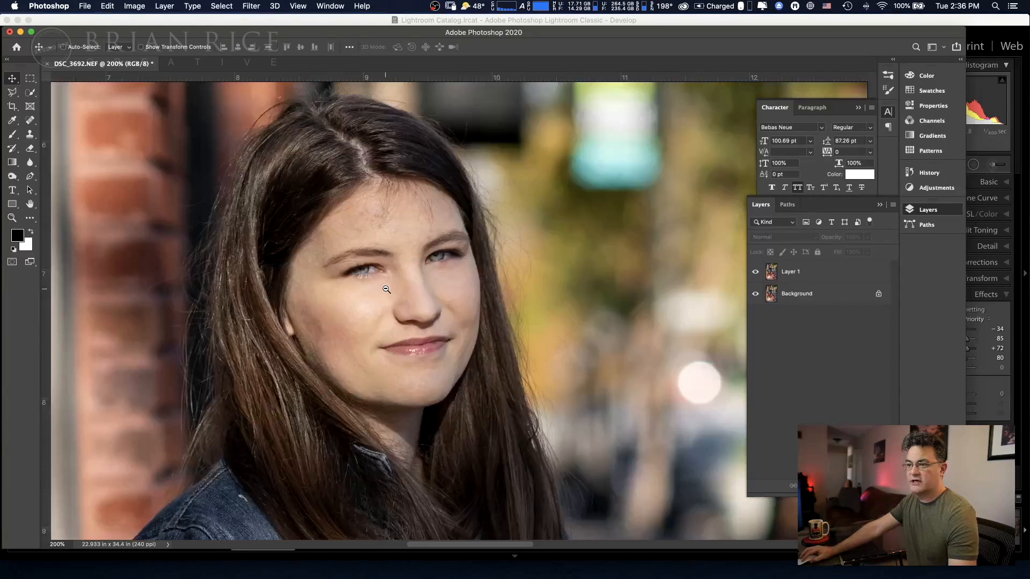
alt+super+click(386, 289)
click(756, 274)
click(756, 274)
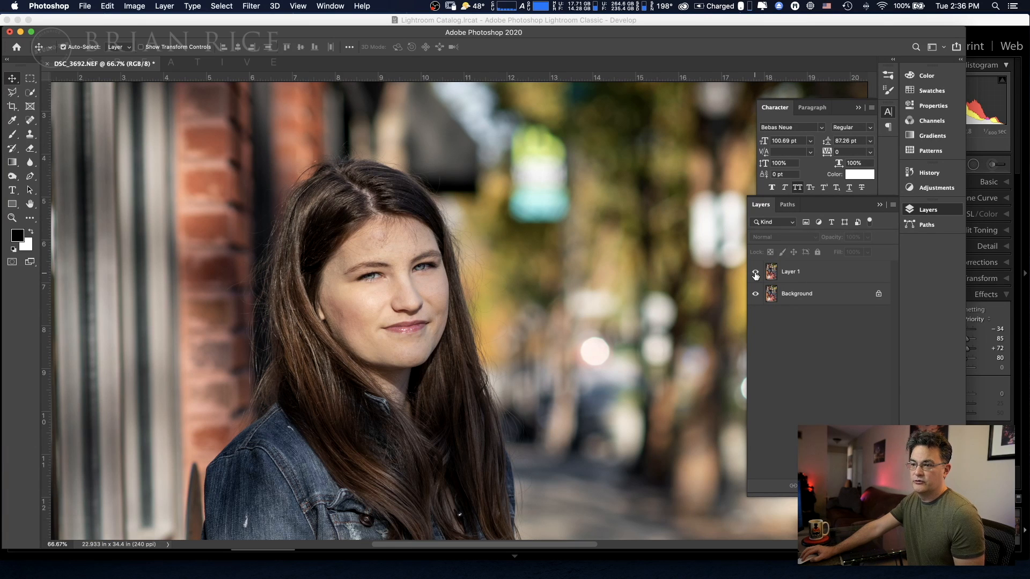
click(756, 274)
click(756, 275)
click(756, 275)
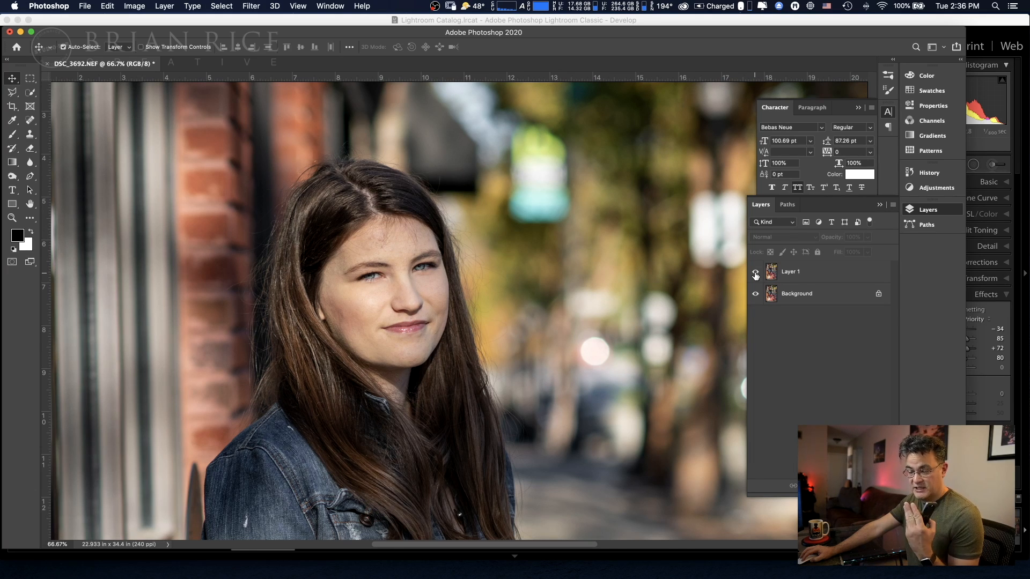
click(756, 275)
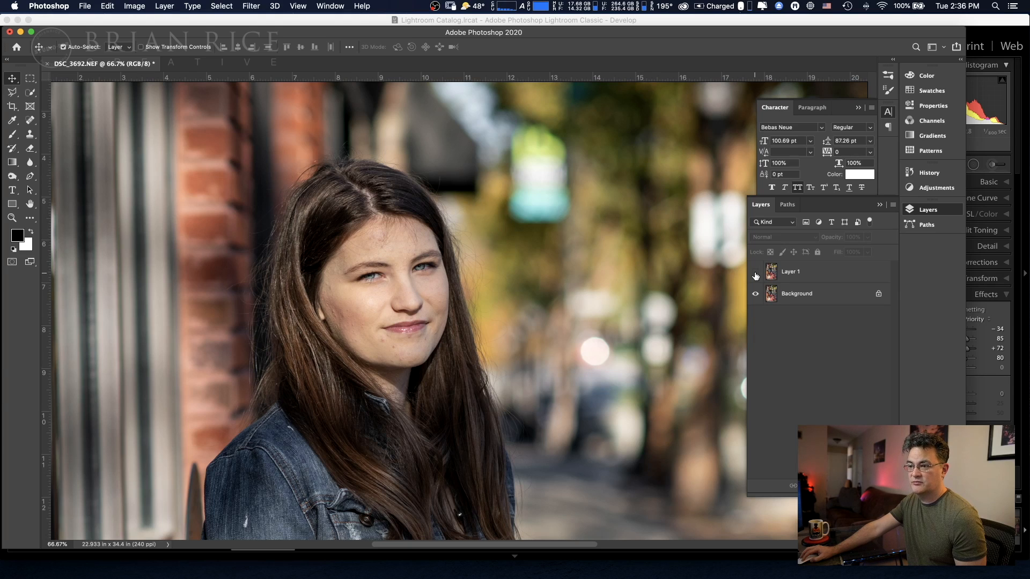
click(756, 274)
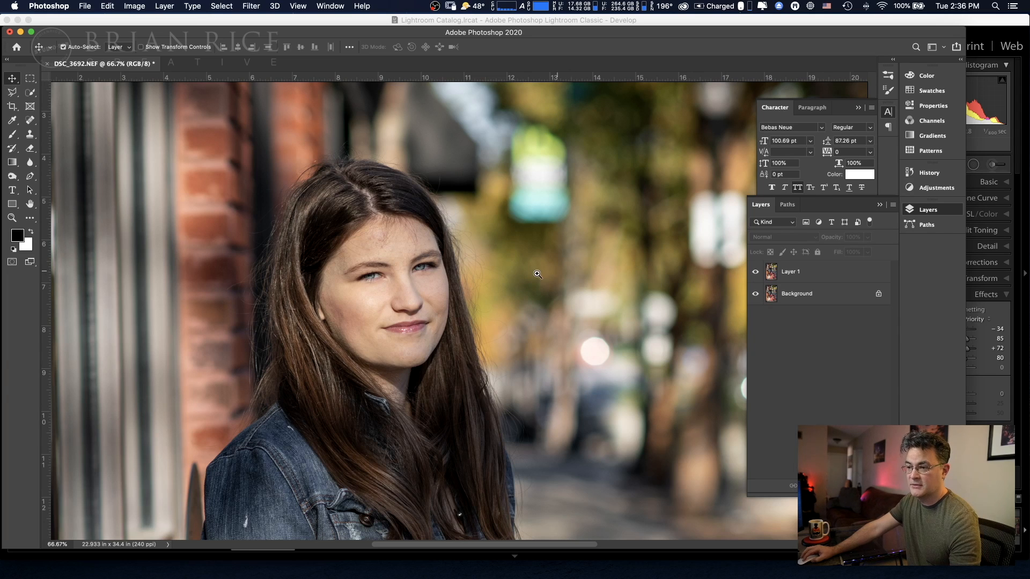
- Examine the face up close with Layer 1 hidden and shown to compare the healed skin with the original
scroll(487, 278, up, 6)
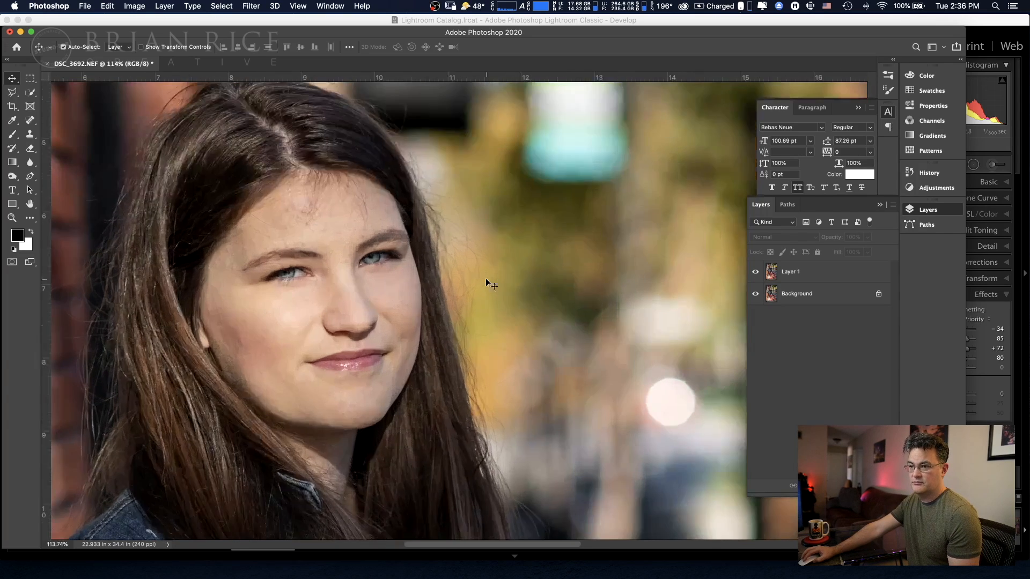
click(404, 296)
drag(378, 285, 403, 294)
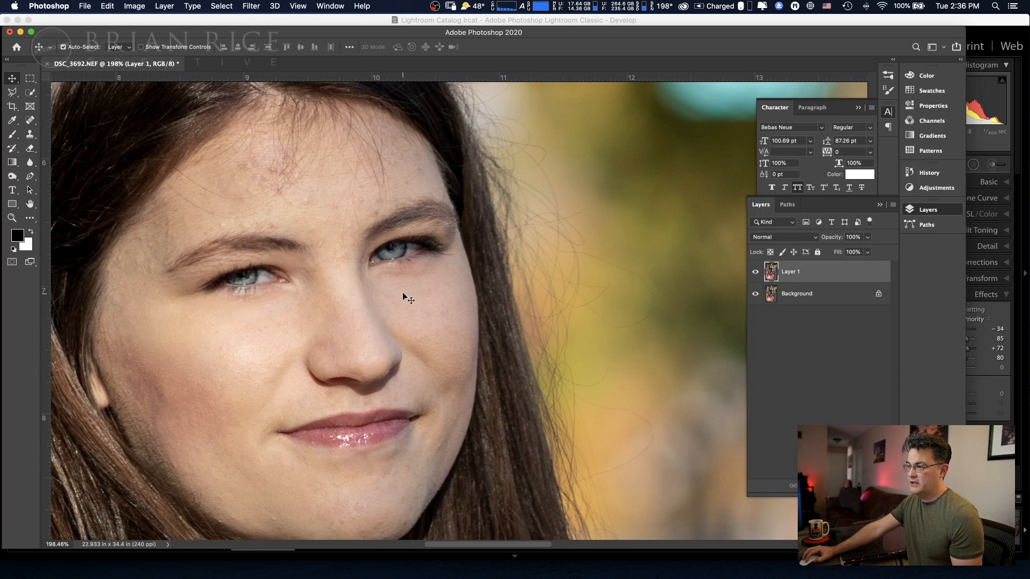
click(756, 272)
click(755, 272)
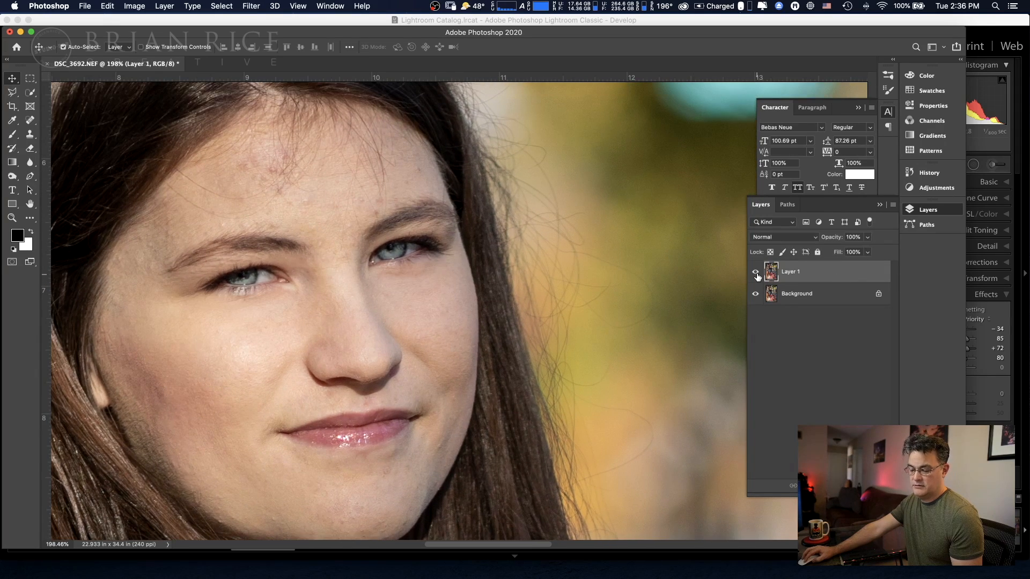
click(757, 273)
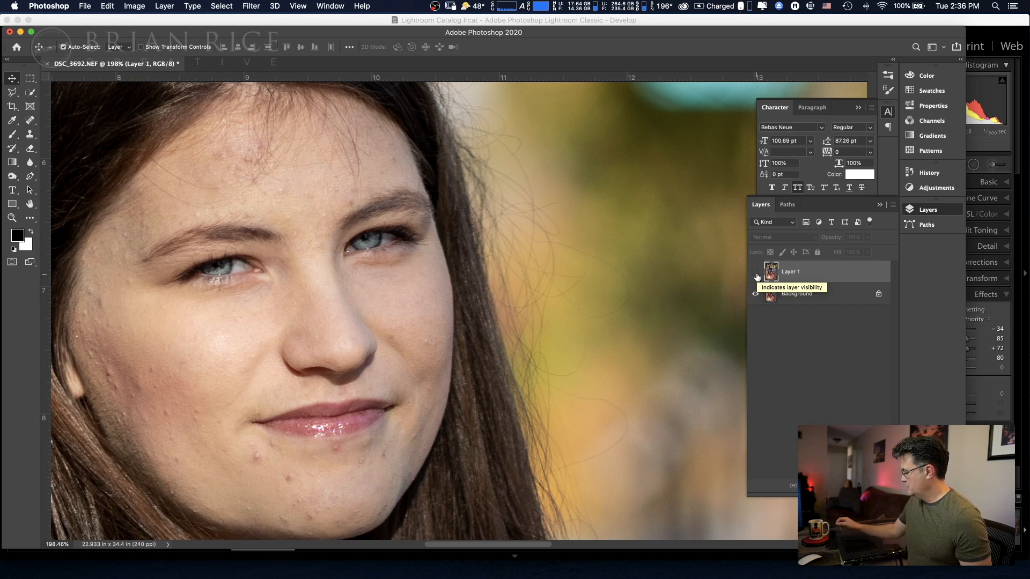
- Make Layer 1 visible again and reactivate the Clone Stamp tool with the full portrait in view
drag(314, 235, 444, 225)
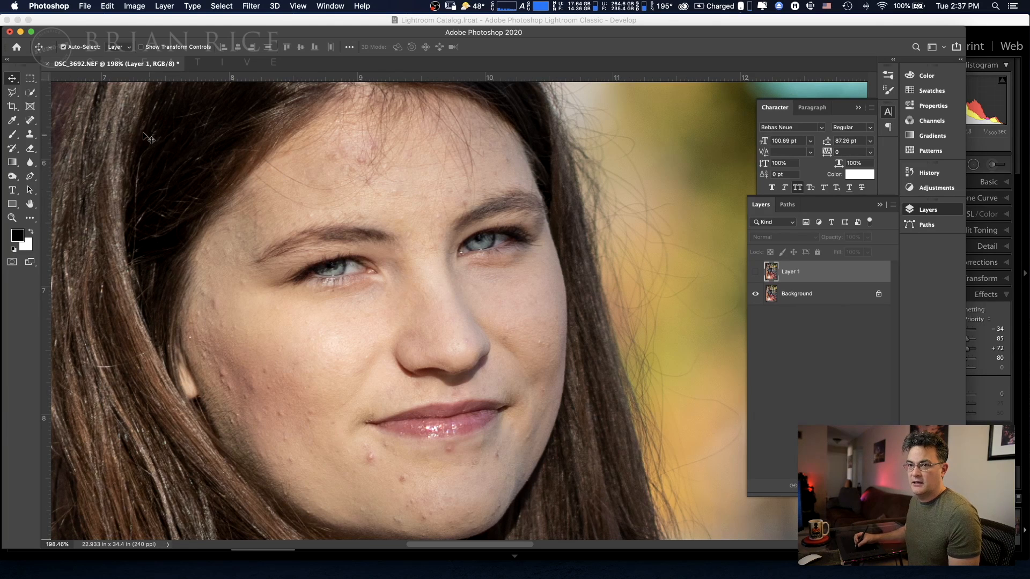
key(j)
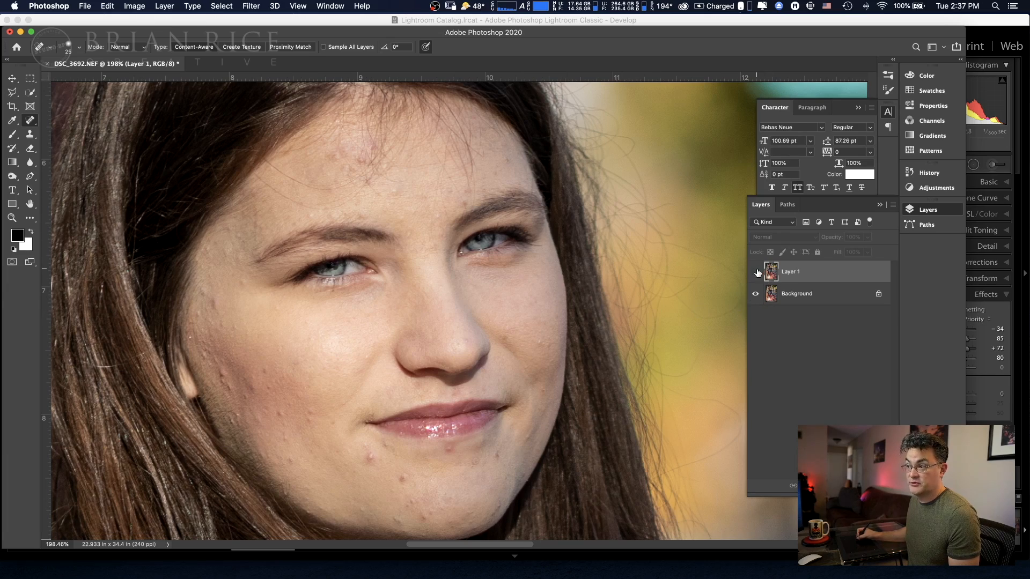
click(756, 272)
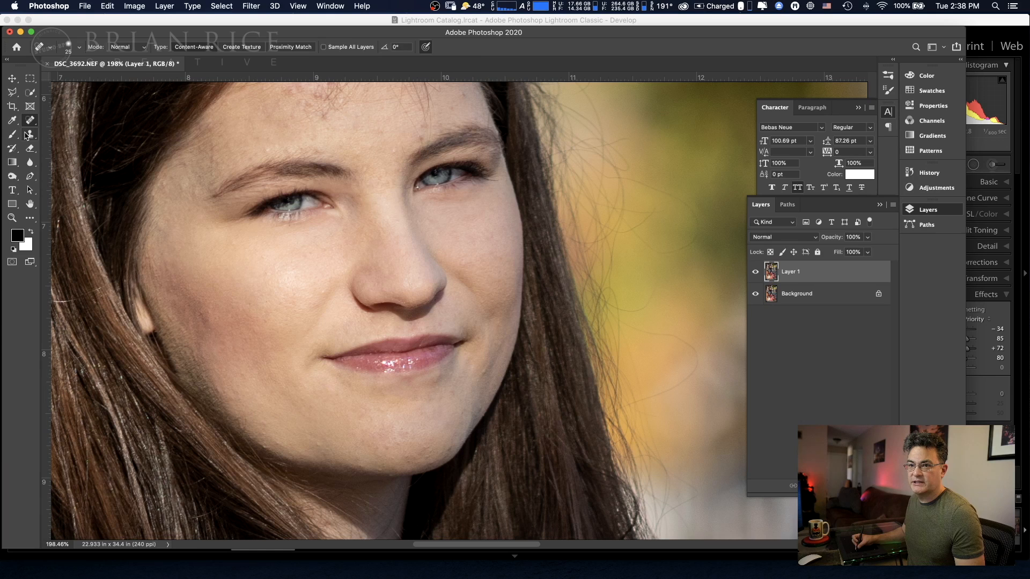
click(28, 134)
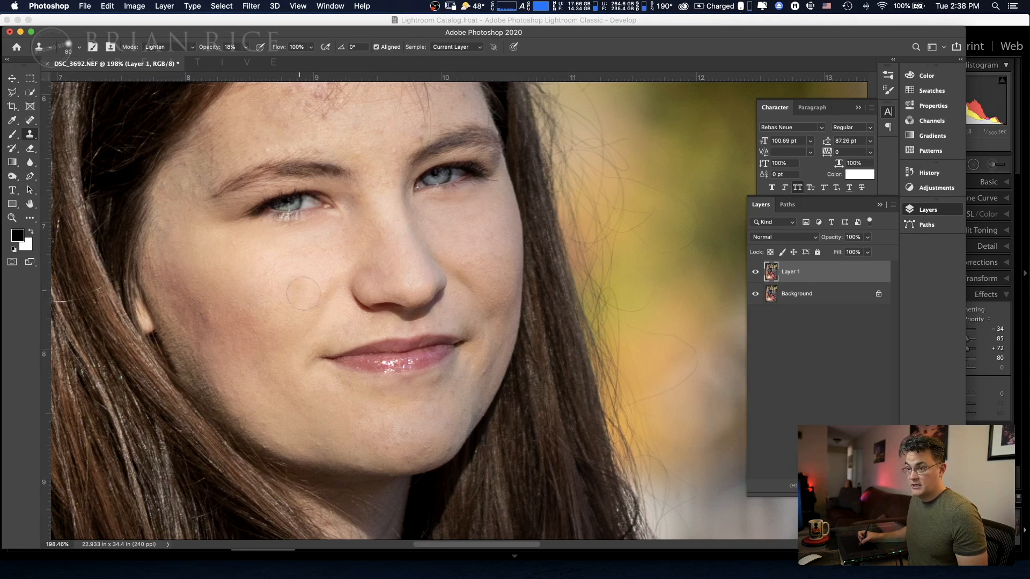
scroll(303, 293, down, 10)
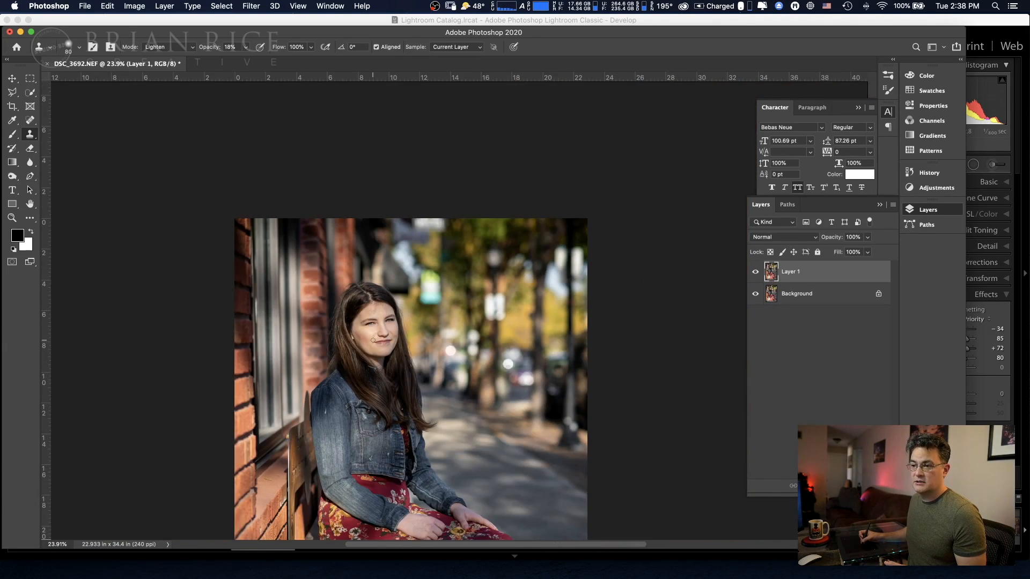
- Set the Clone Stamp tool to a 30 px brush, Darken mode and 59% opacity for work on the lips
scroll(373, 340, up, 10)
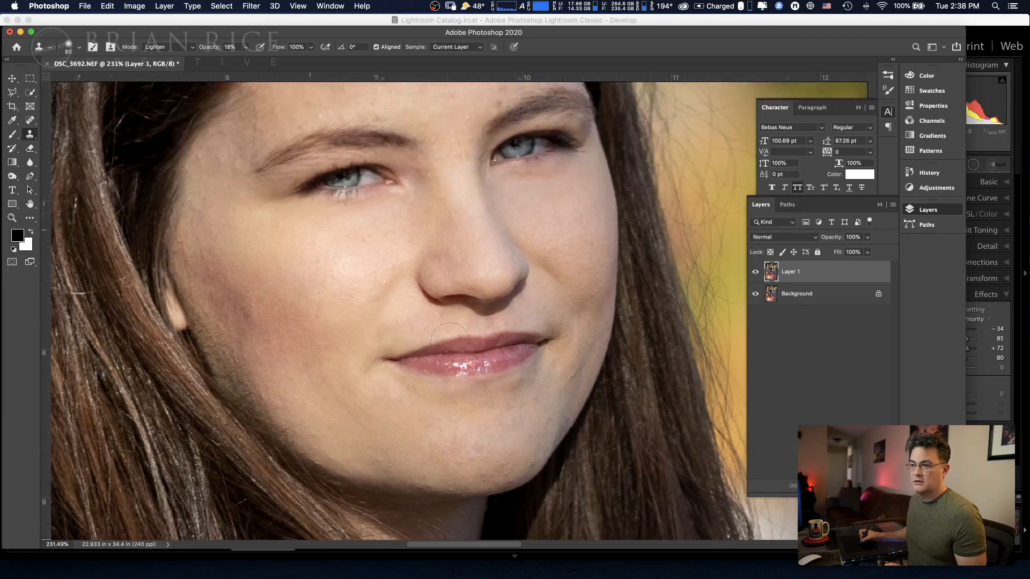
drag(450, 337, 477, 350)
key(super+z)
key(bracketleft)
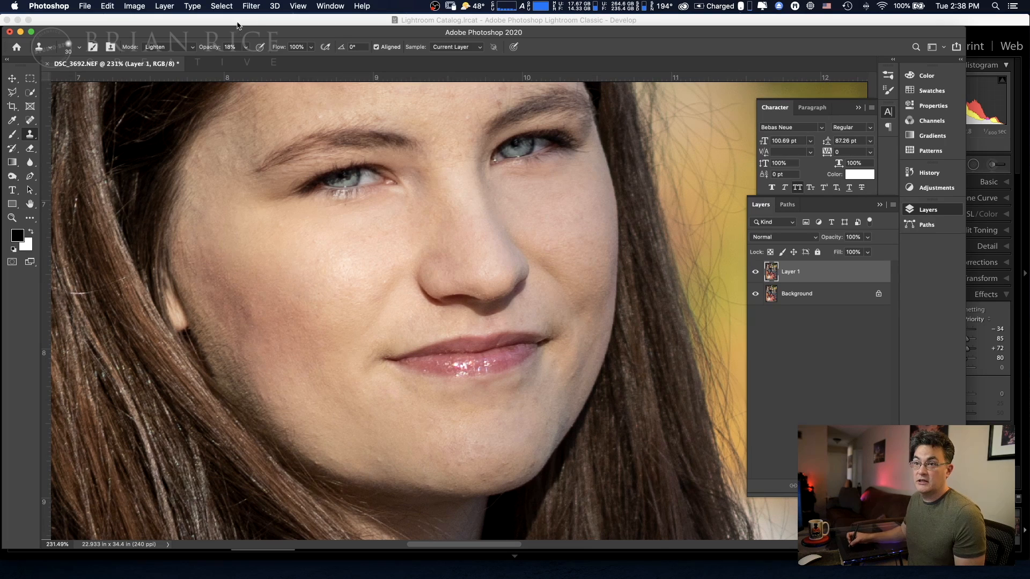
click(191, 46)
scroll(191, 45, up, 3)
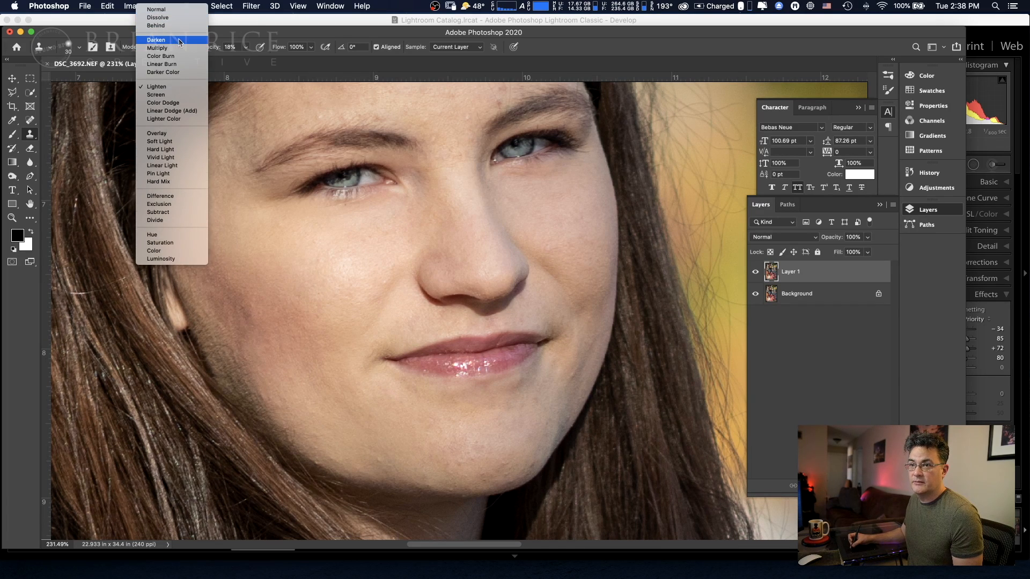
click(181, 41)
click(242, 48)
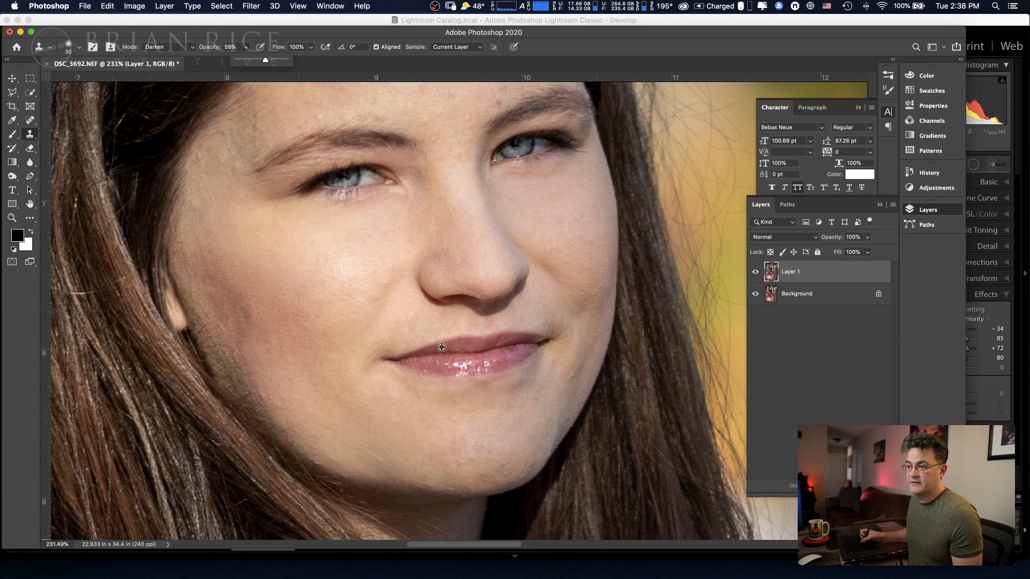
- Clone sampled lip colour over the shiny highlights on the lower lip, and compare the result with Layer 1 hidden and shown
click(506, 358)
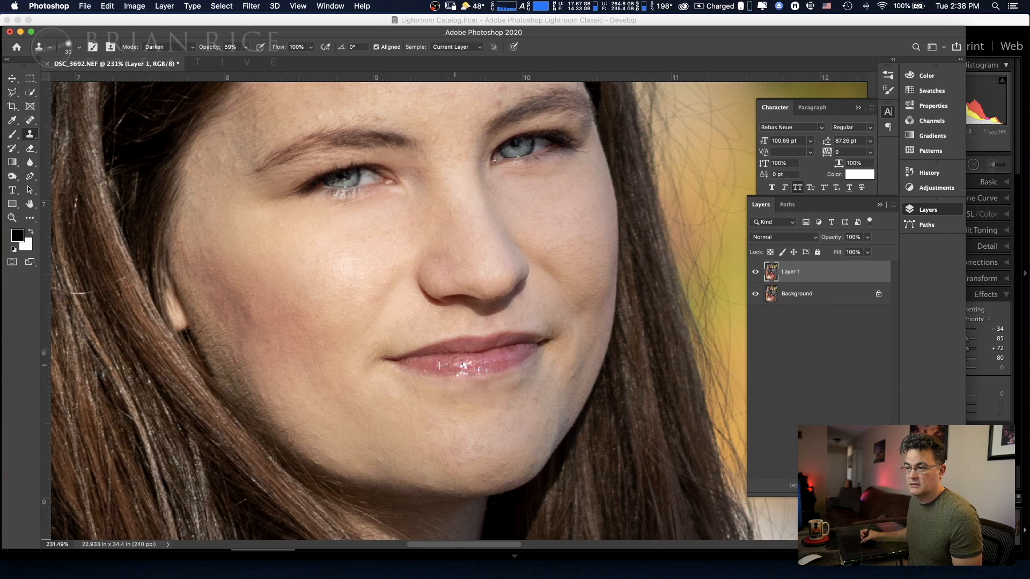
drag(459, 365, 465, 370)
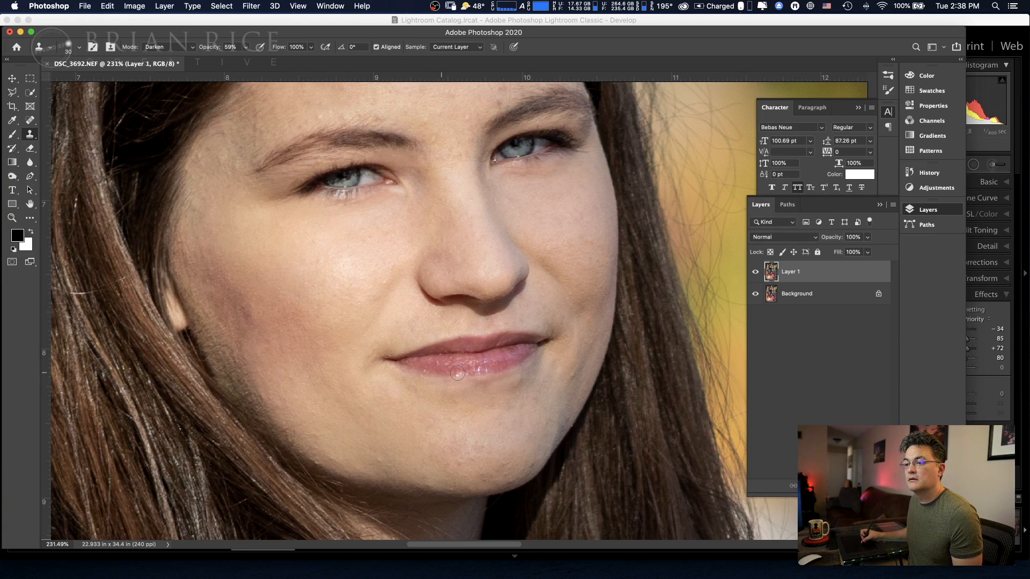
drag(466, 374, 482, 370)
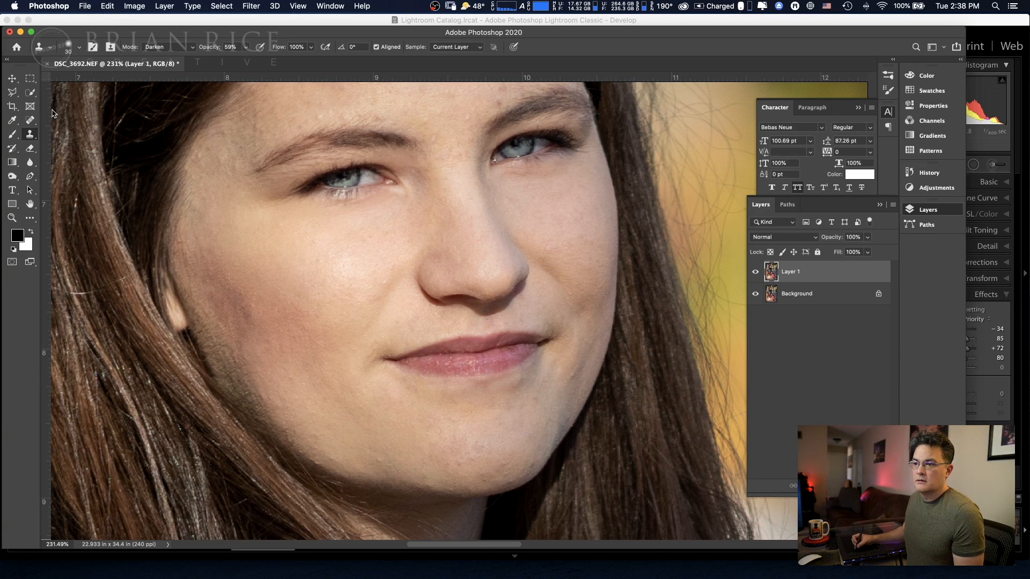
click(756, 273)
click(755, 274)
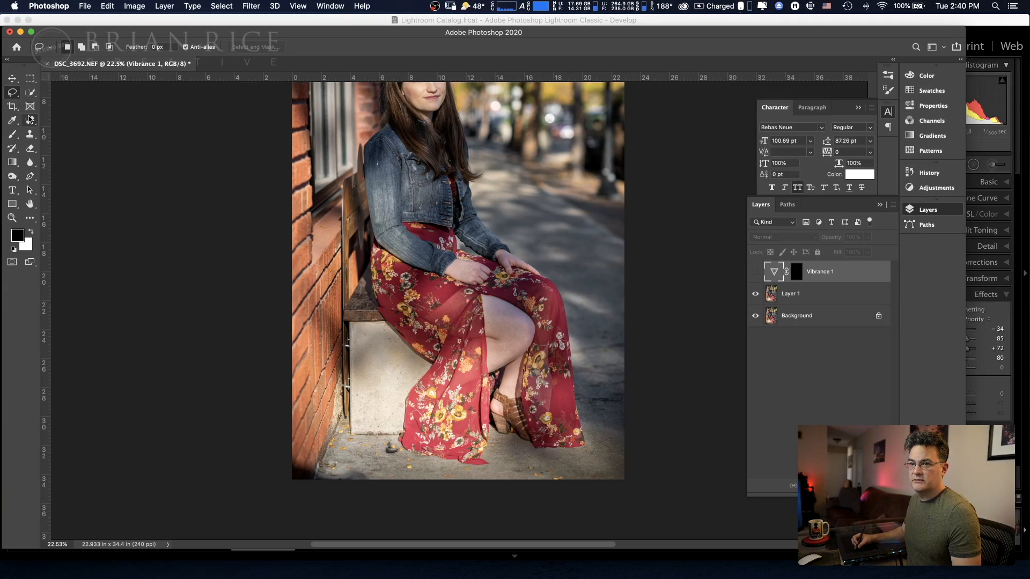
- Use the Patch tool on Layer 1 to replace the dark feather-like object on the pavement beside the dress with clean concrete
drag(30, 119, 60, 141)
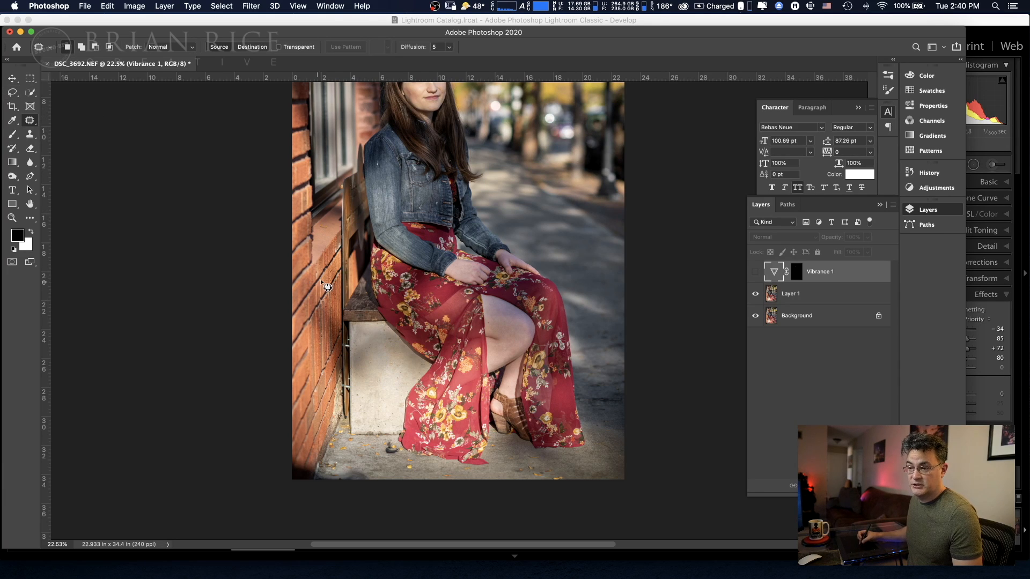
scroll(435, 350, up, 12)
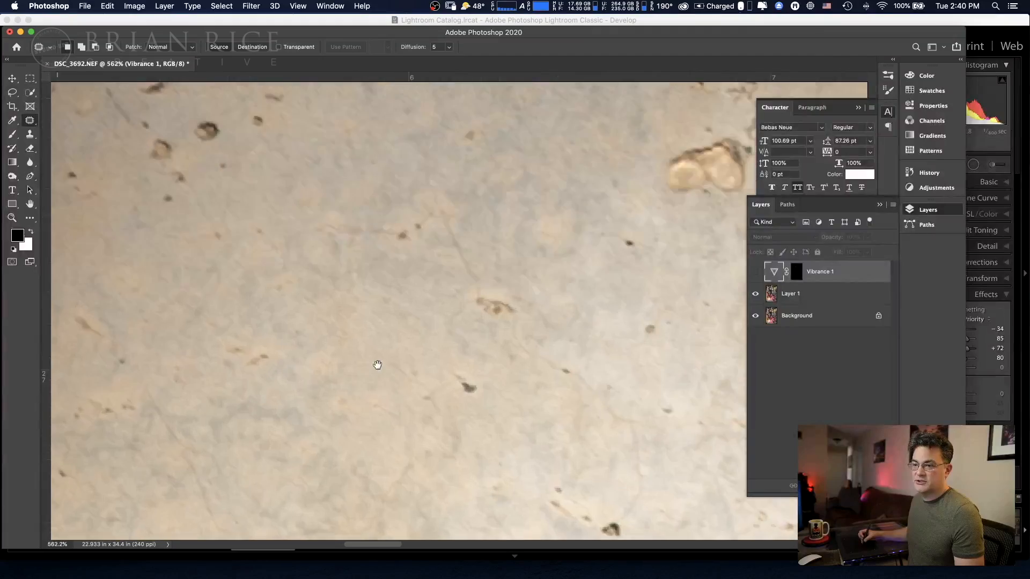
scroll(383, 363, down, 12)
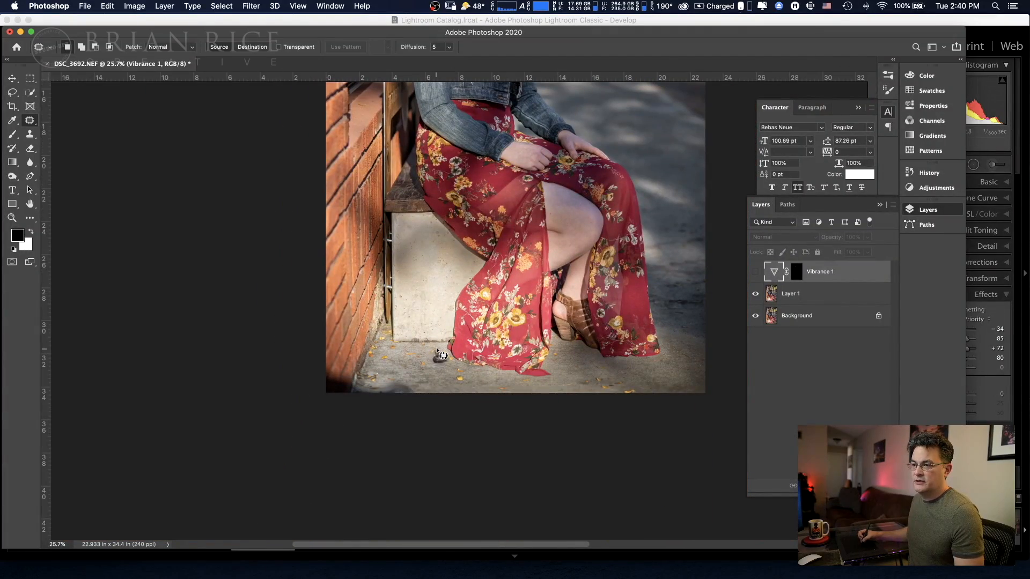
scroll(438, 350, up, 6)
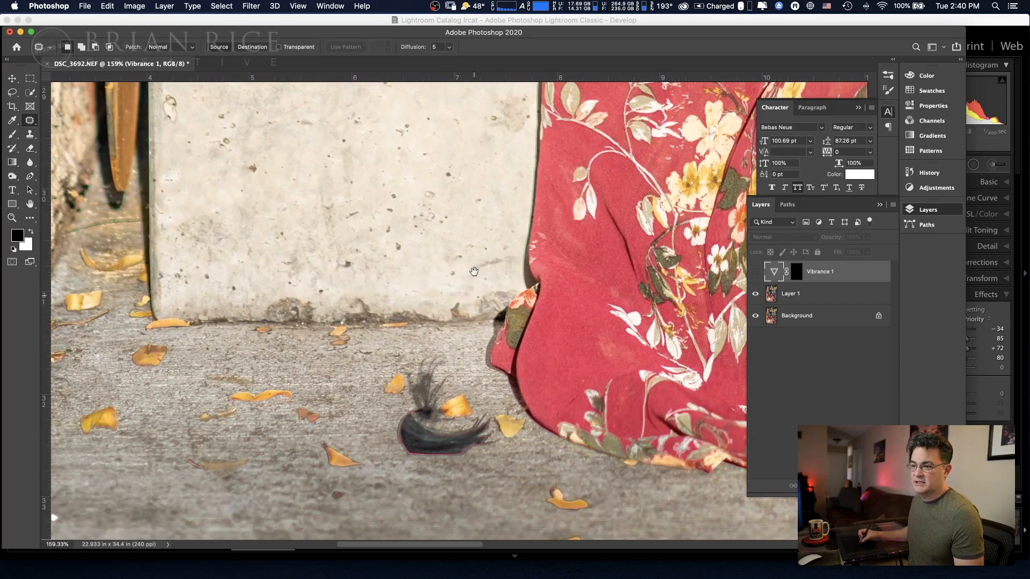
scroll(473, 283, down, 3)
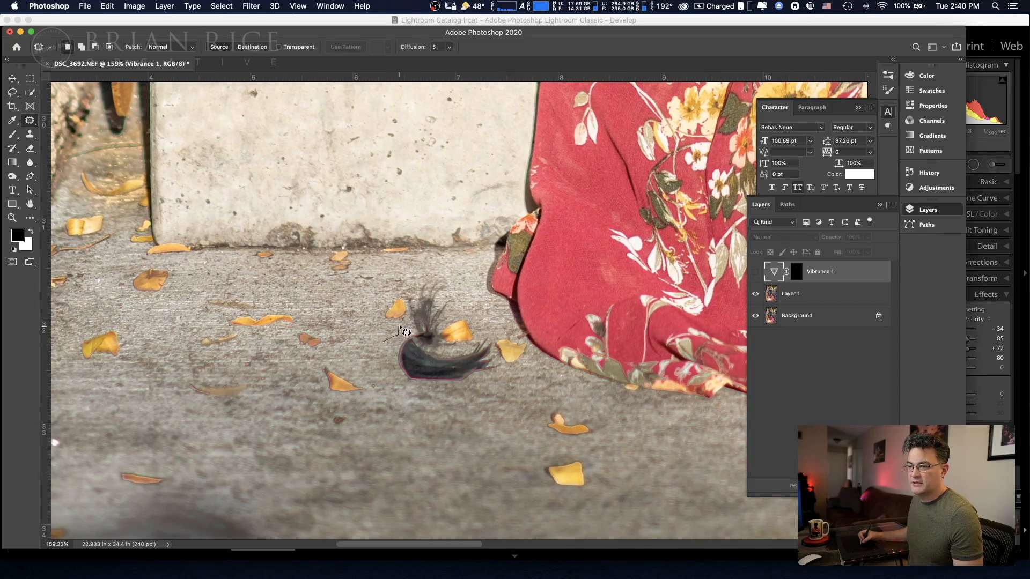
mouse_move(401, 325)
mouse_down()
mouse_move(408, 296)
mouse_move(447, 278)
mouse_move(455, 308)
mouse_move(439, 335)
mouse_move(464, 345)
mouse_move(490, 338)
mouse_move(496, 366)
mouse_move(472, 395)
mouse_move(402, 381)
mouse_up()
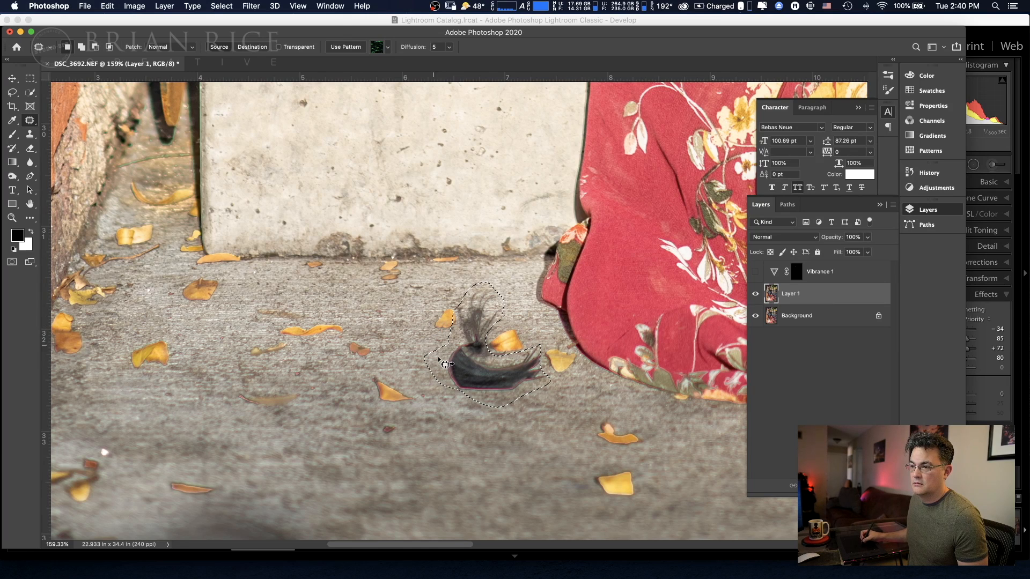
drag(443, 358, 209, 366)
key(ctrl+d)
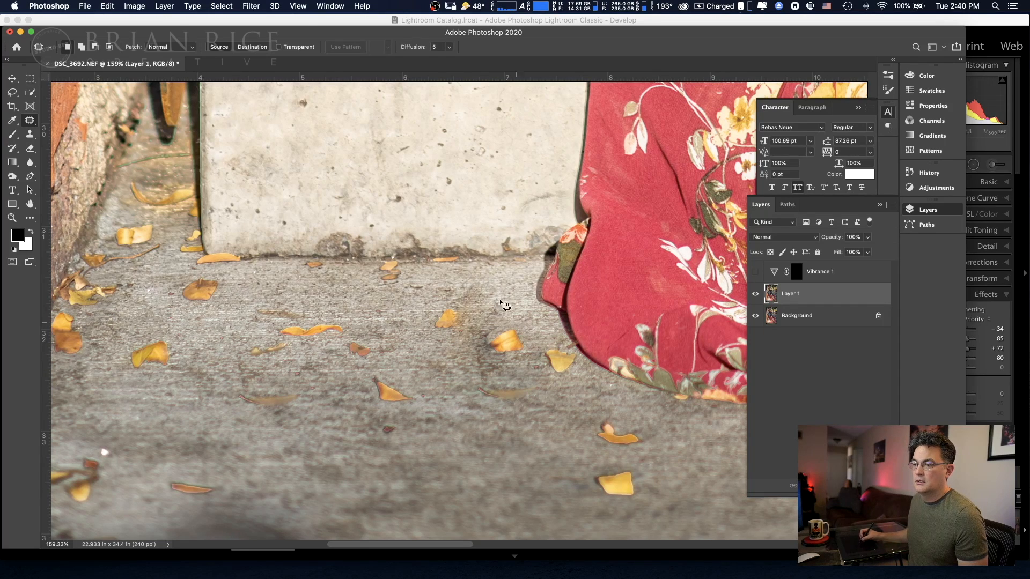
- Patch the leftover smudges around the removed object and the small white spot on the pavement with clean concrete
mouse_move(507, 389)
mouse_down()
mouse_move(538, 388)
mouse_move(508, 388)
mouse_move(483, 405)
mouse_move(507, 392)
mouse_move(466, 384)
mouse_up()
key(super+d)
key(super+d)
mouse_move(434, 354)
mouse_down()
mouse_move(451, 394)
mouse_move(429, 355)
mouse_move(393, 337)
mouse_up()
key(super+d)
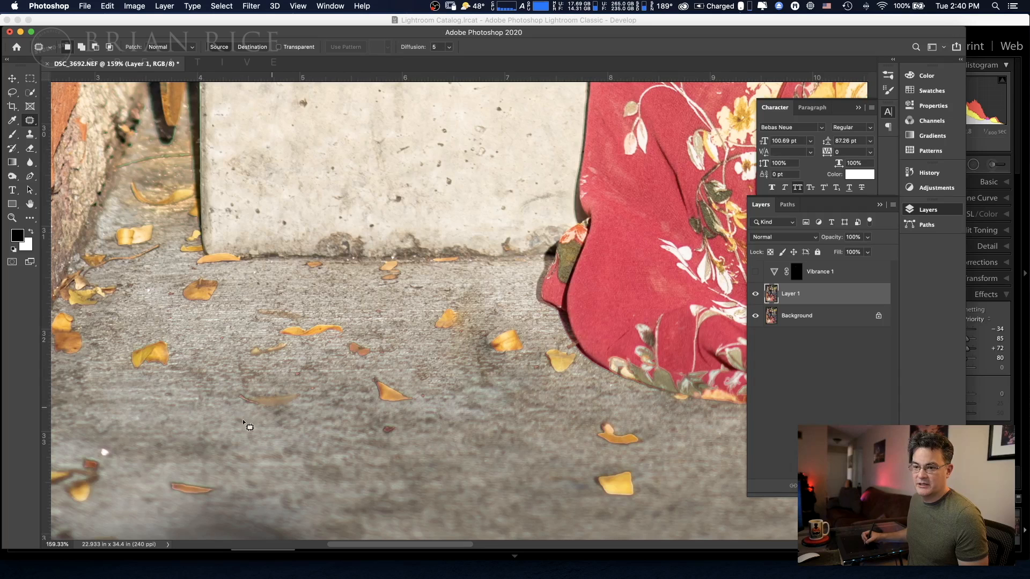
mouse_move(106, 441)
mouse_down()
mouse_move(110, 462)
mouse_move(110, 444)
mouse_move(133, 450)
mouse_up()
key(super+d)
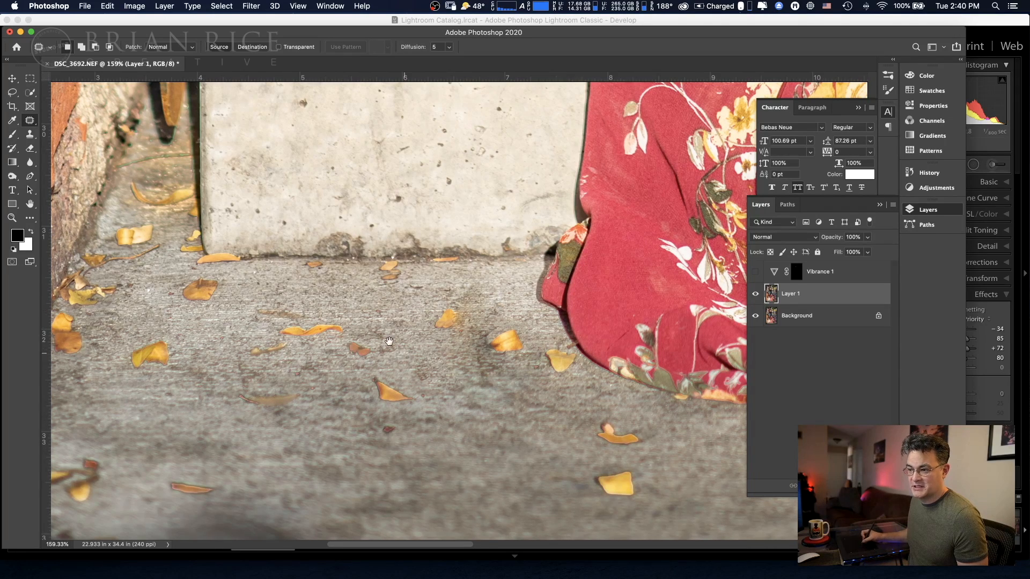
- Patch the small bright specks on the shaded pavement past the dress hem, and compare with Layer 1 hidden and shown
key(space)
drag(558, 375, 352, 298)
scroll(449, 360, right, 10)
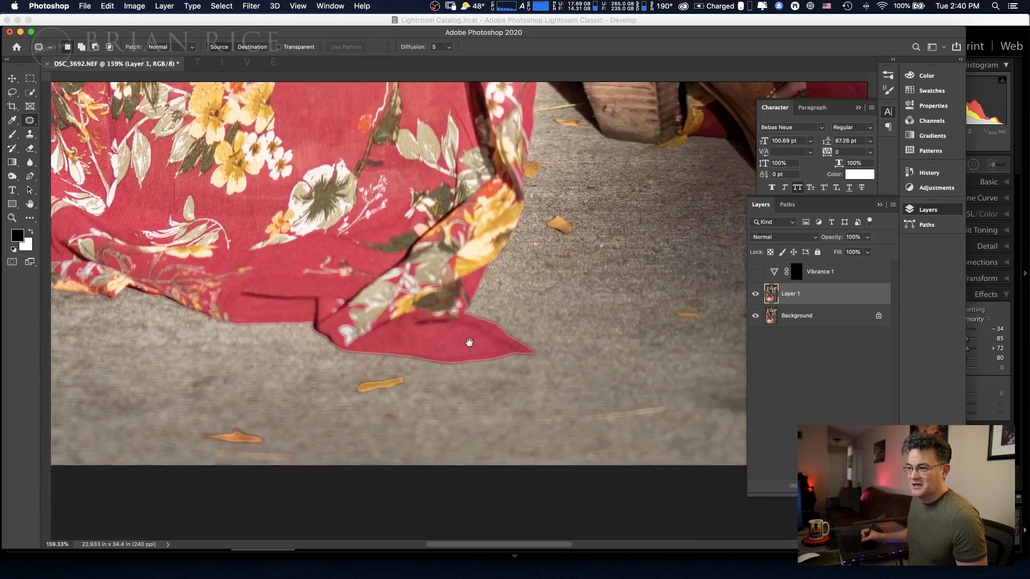
scroll(472, 335, right, 10)
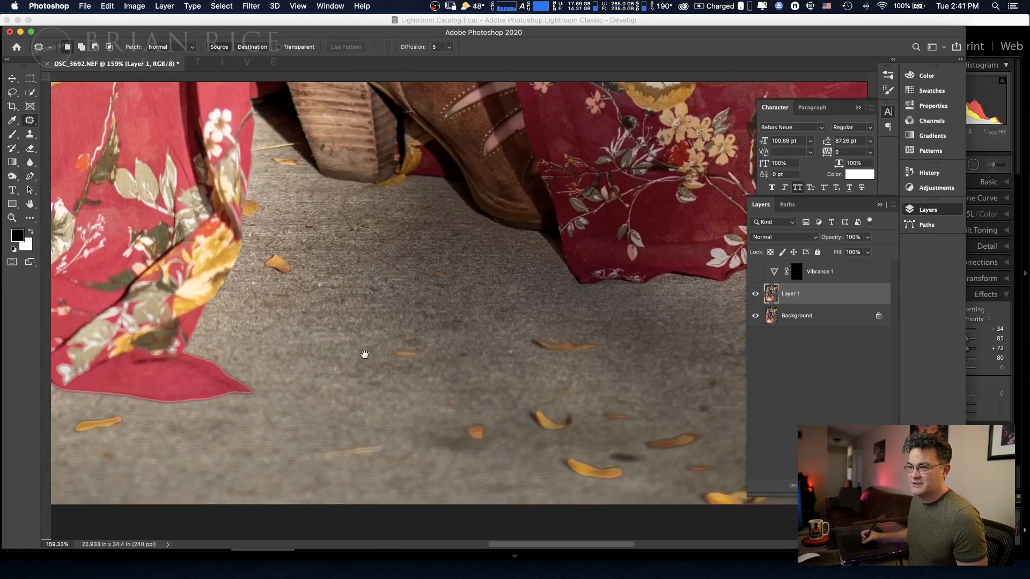
scroll(378, 356, right, 10)
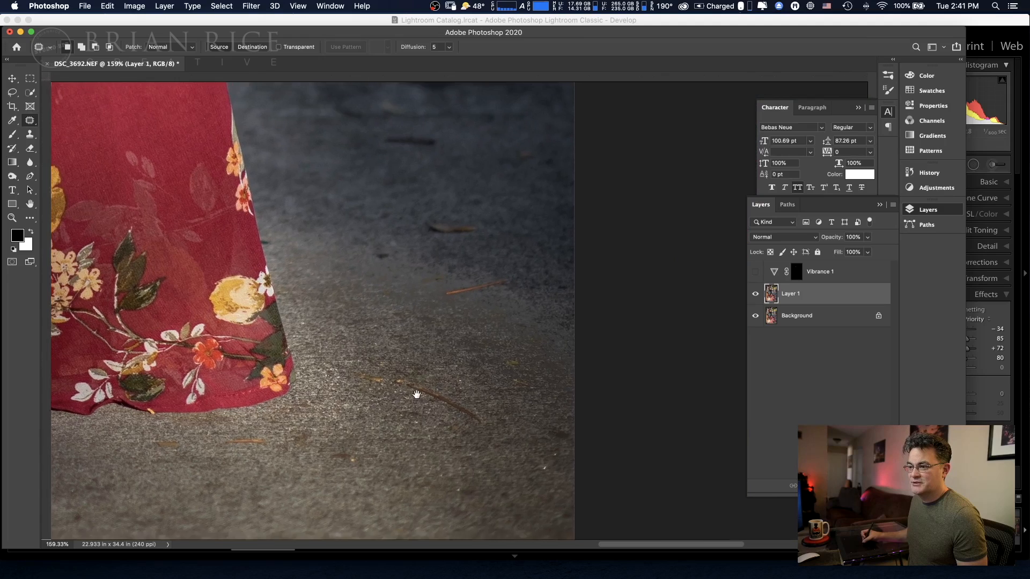
mouse_move(497, 411)
mouse_down()
mouse_move(517, 412)
mouse_move(500, 420)
mouse_up()
drag(507, 410, 418, 429)
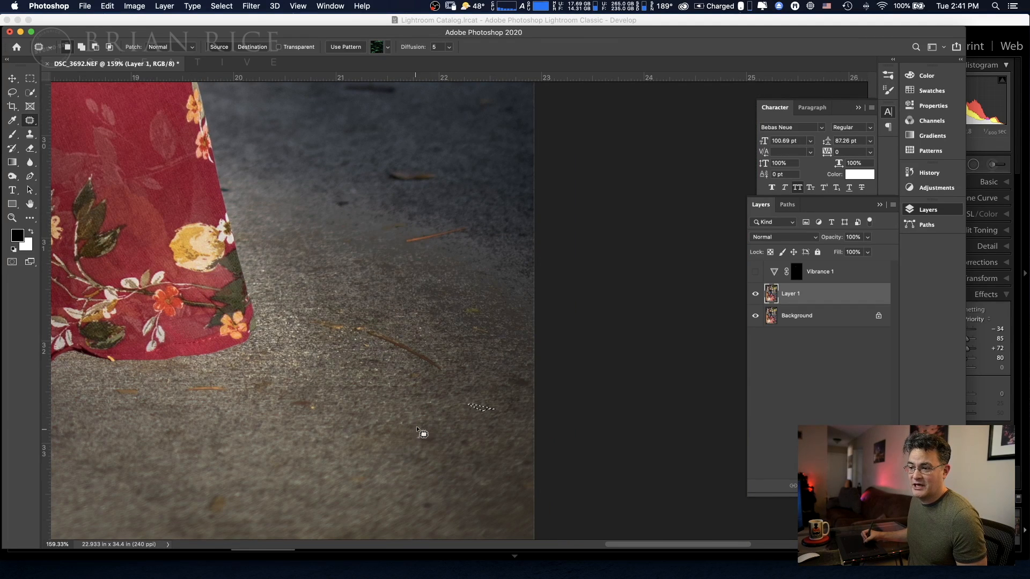
click(427, 439)
drag(312, 413, 323, 407)
scroll(317, 411, down, 1)
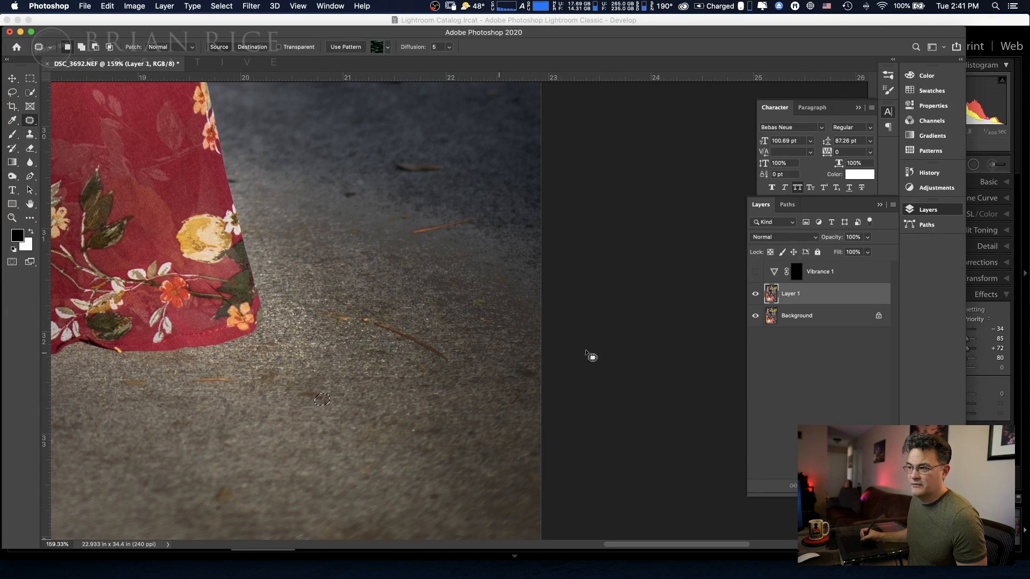
key(super+d)
click(755, 294)
click(756, 293)
- Patch the small red blemishes on the skin above the ankle strap with nearby clear skin
drag(317, 227, 492, 335)
drag(134, 279, 458, 315)
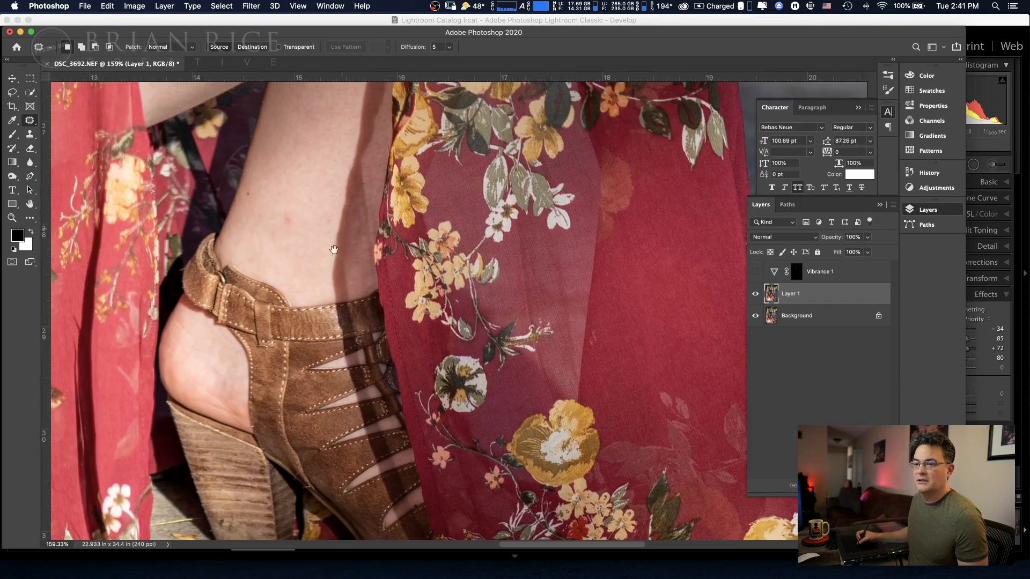
drag(331, 228, 392, 326)
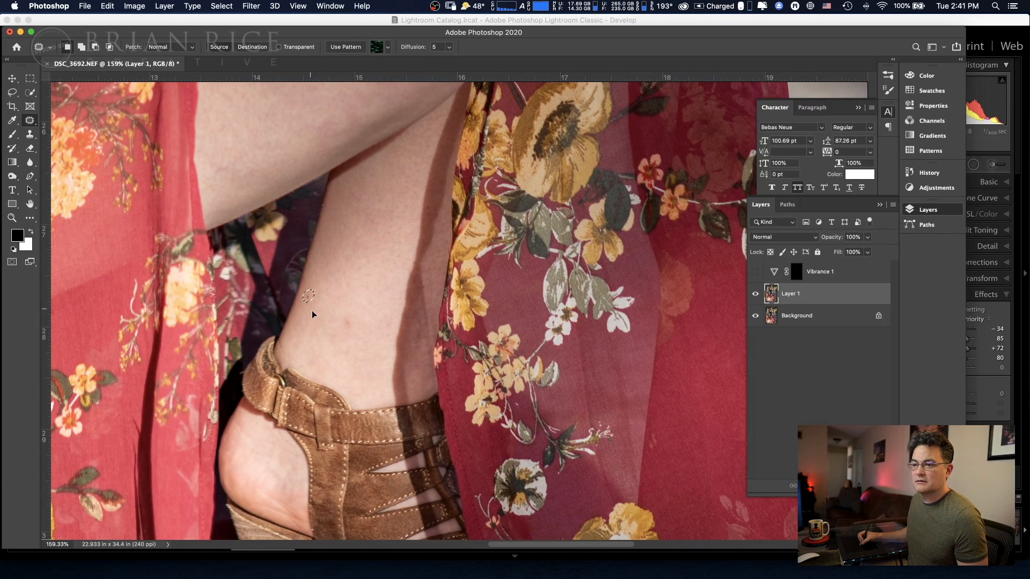
drag(351, 323, 350, 314)
key(super+d)
- Patch the mole and small dark spots on the thigh and knee with nearby clear skin
drag(346, 247, 361, 423)
drag(317, 196, 340, 395)
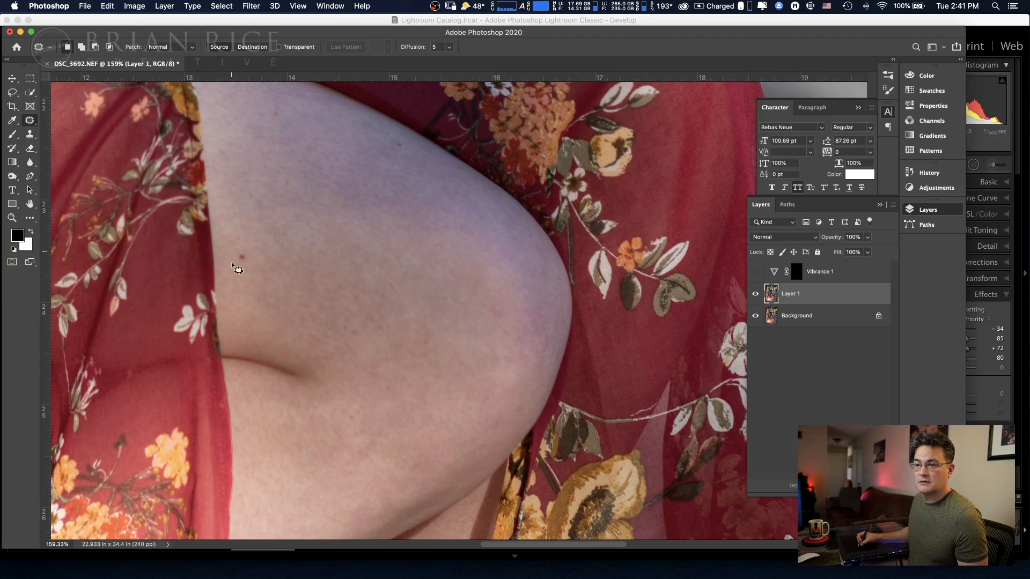
mouse_move(276, 108)
mouse_down()
mouse_move(285, 130)
mouse_move(314, 140)
mouse_up()
drag(390, 142, 398, 164)
key(super+d)
mouse_move(525, 245)
mouse_down()
mouse_move(540, 236)
mouse_move(527, 241)
mouse_up()
drag(532, 240, 531, 262)
key(super+d)
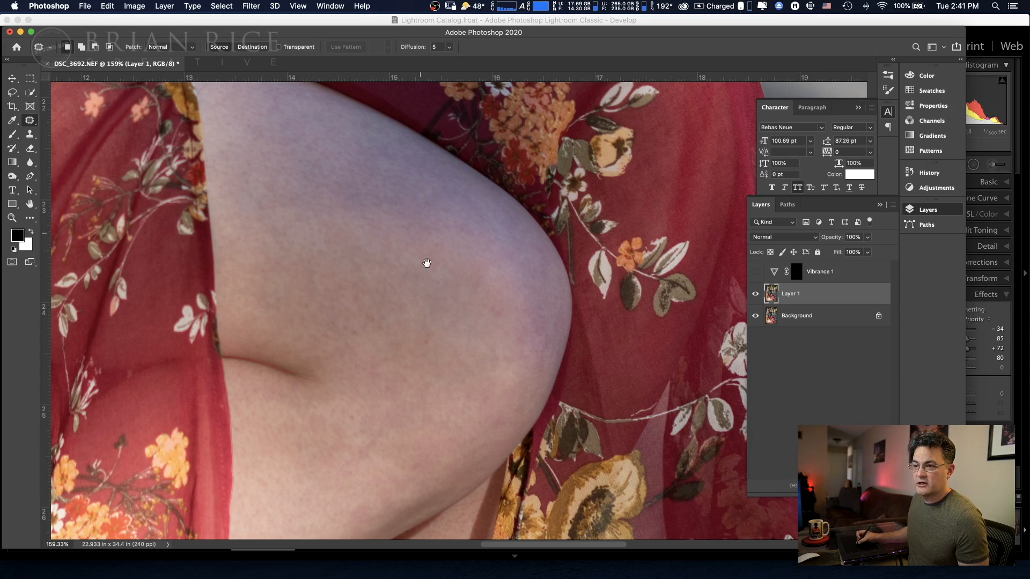
- Select both hands and the bare leg with the Quick Selection tool at 33.3% zoom
drag(421, 241, 444, 352)
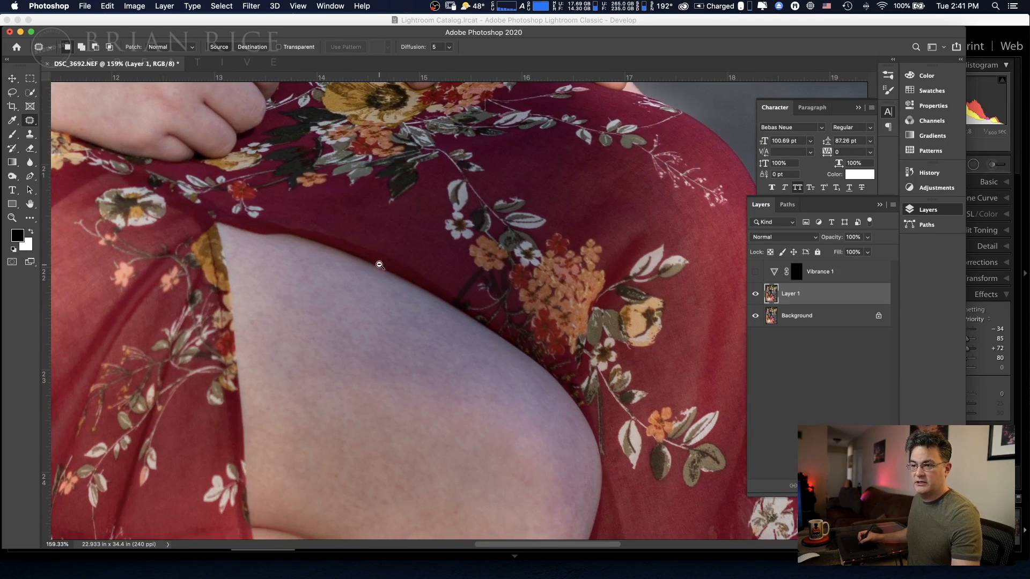
alt+click(378, 265)
alt+click(380, 266)
alt+click(382, 269)
alt+click(381, 255)
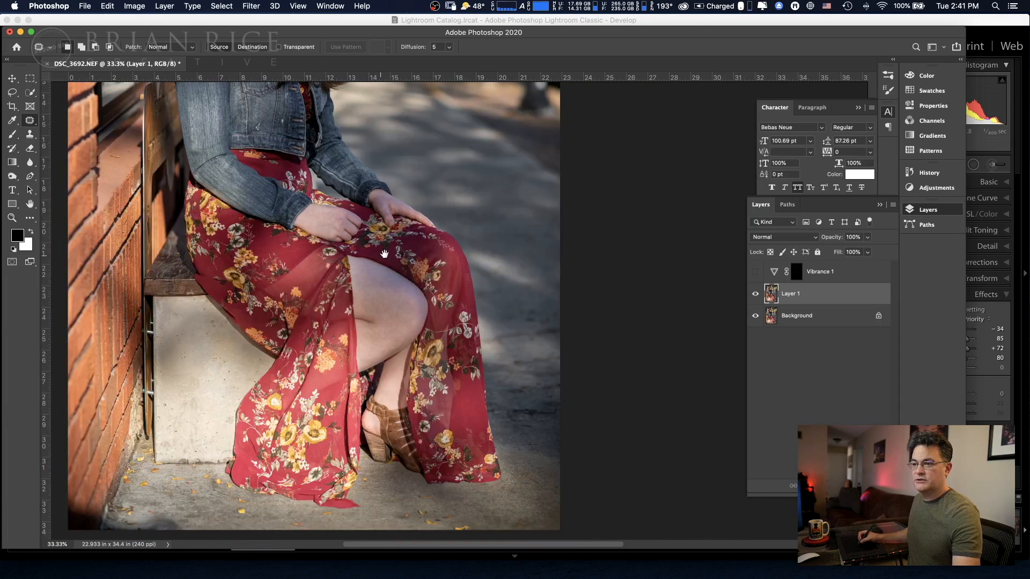
drag(407, 293, 420, 400)
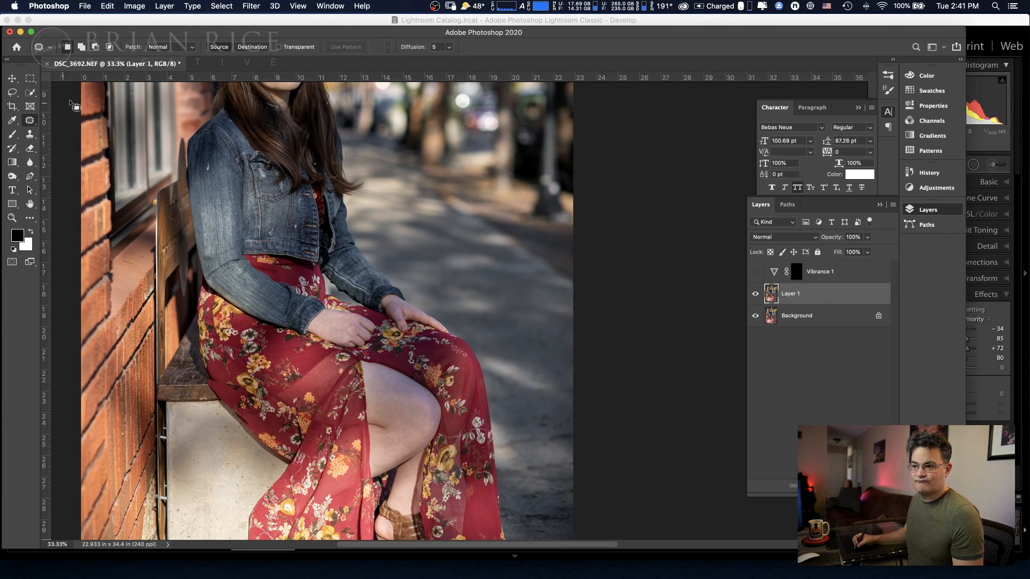
drag(220, 164, 200, 212)
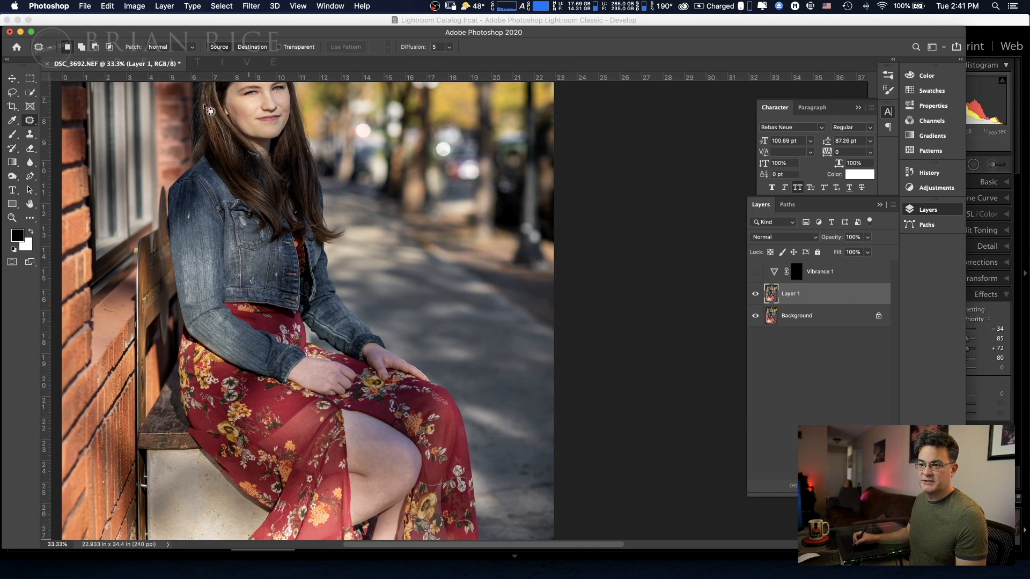
click(30, 93)
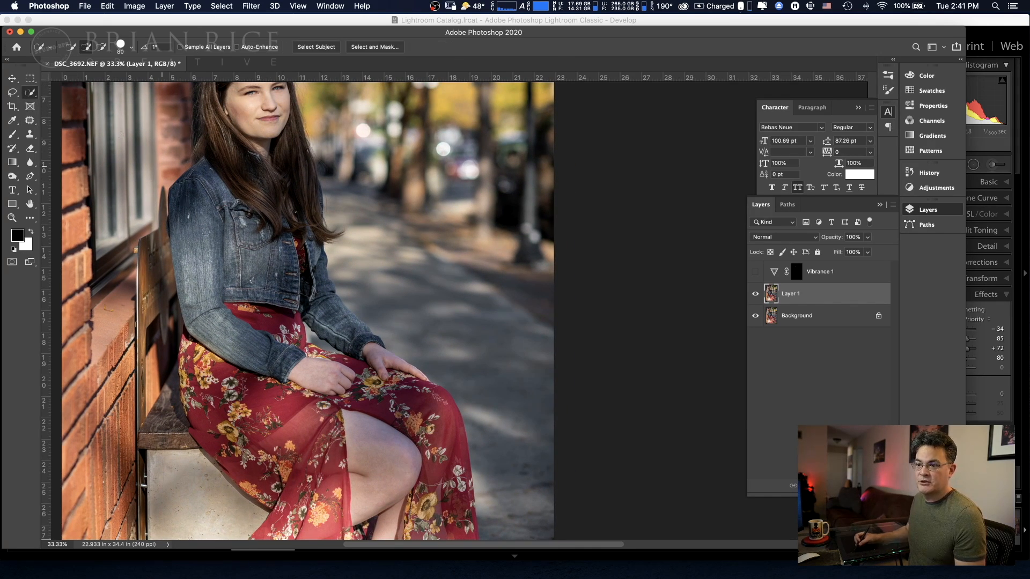
mouse_move(307, 378)
mouse_down()
mouse_move(413, 376)
mouse_move(374, 382)
mouse_move(357, 413)
mouse_move(389, 418)
mouse_up()
scroll(389, 417, down, 3)
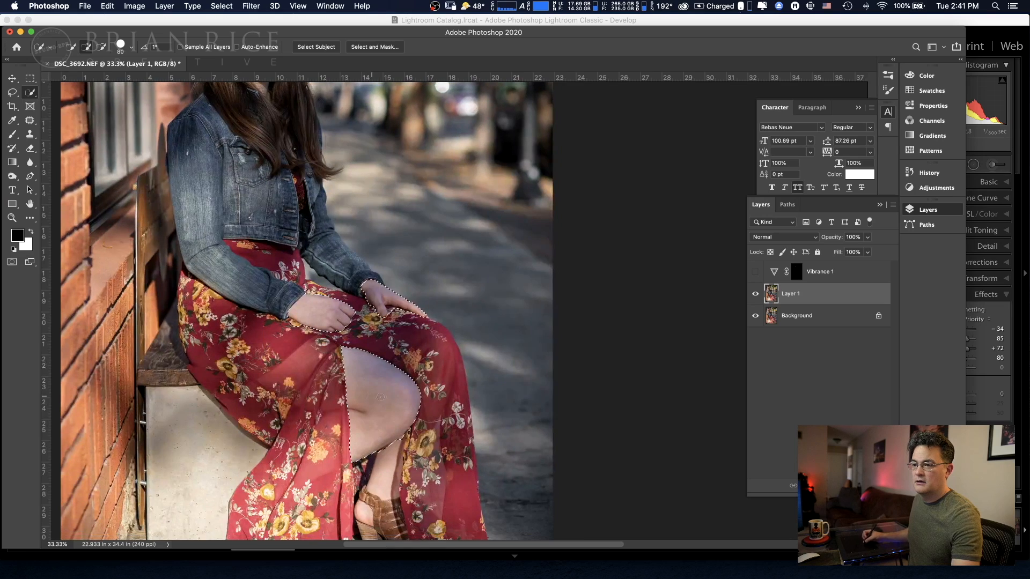
- Add a Curves adjustment layer masked to the selected hands and leg
drag(348, 253, 361, 313)
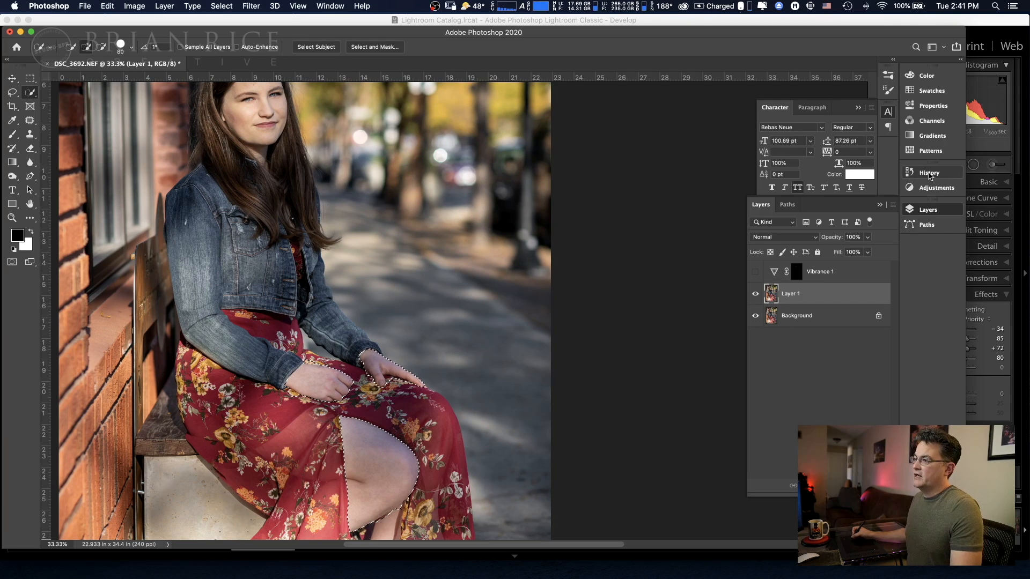
click(927, 188)
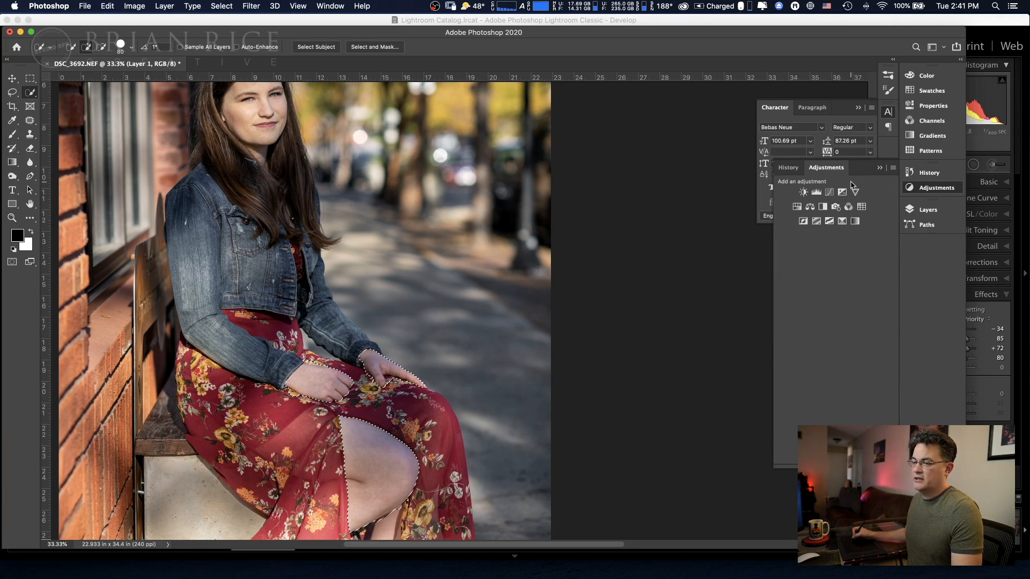
click(830, 192)
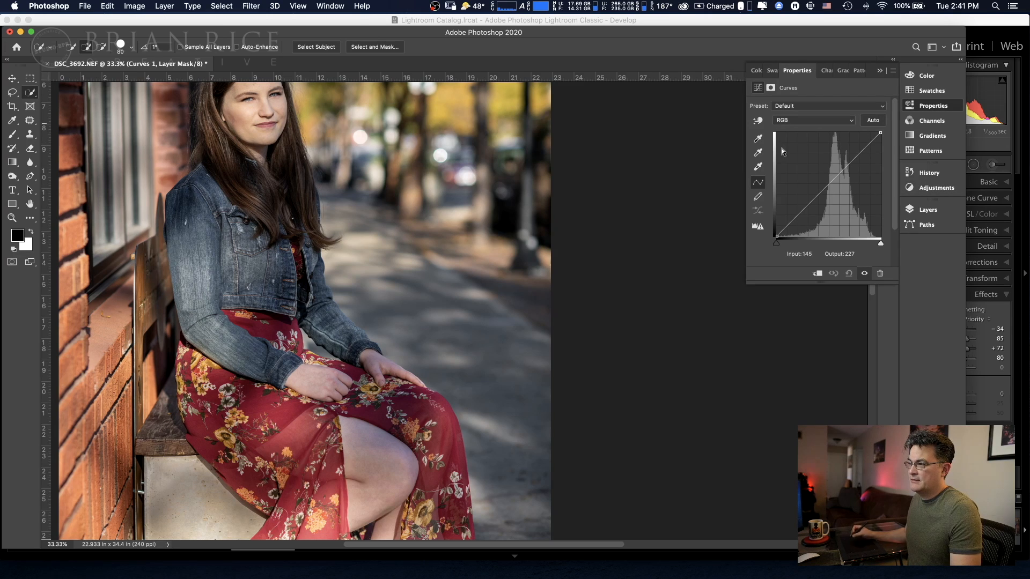
- Lower the red channel's midtones on the Curves adjustment to input 129, output 122
click(832, 120)
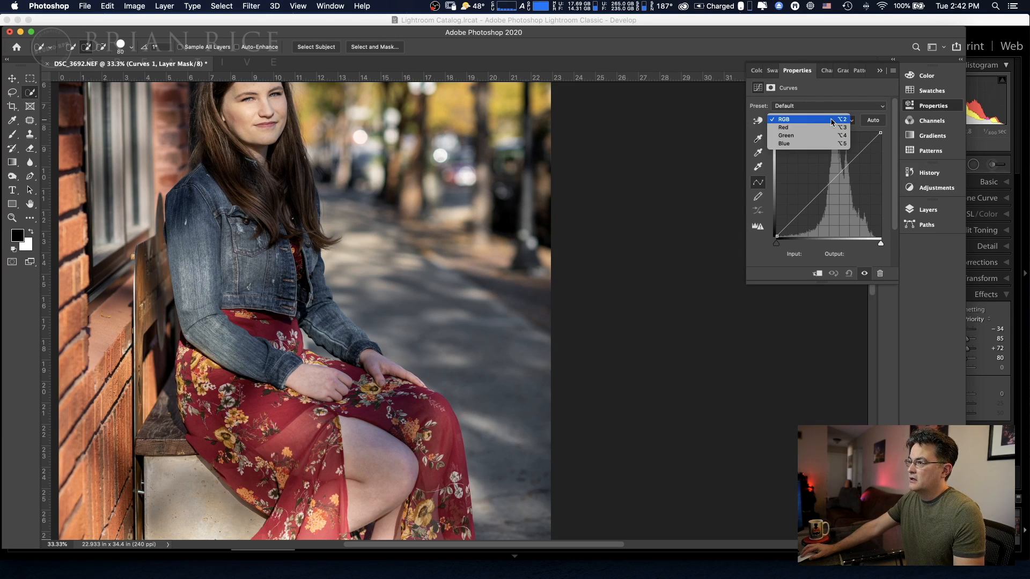
click(835, 128)
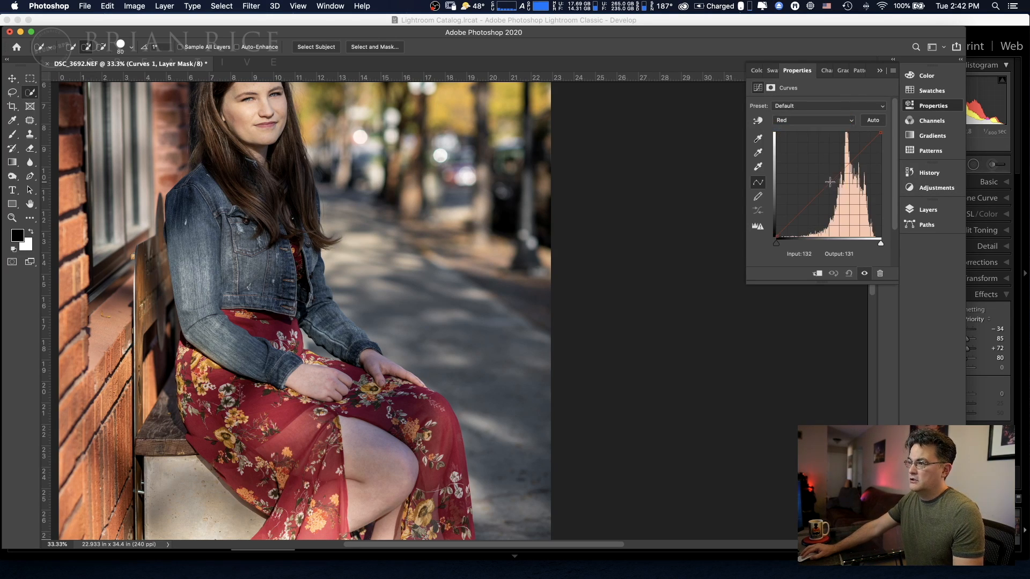
mouse_move(829, 177)
mouse_down()
mouse_move(829, 190)
mouse_move(829, 164)
mouse_move(828, 187)
mouse_up()
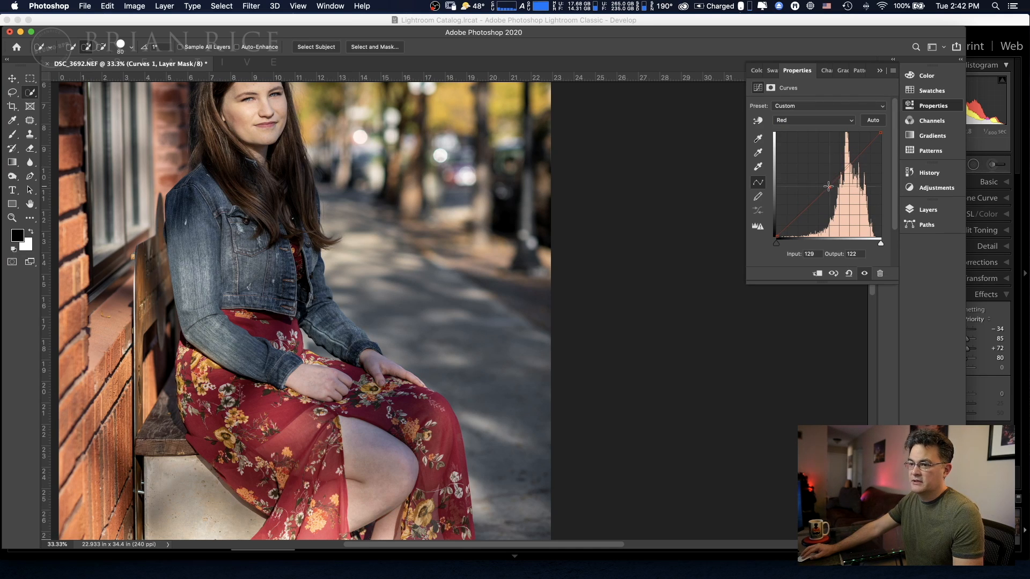
- Adjust the green channel's midtones and lower the blue channel's midpoint to input 127, output 111
click(820, 125)
click(821, 131)
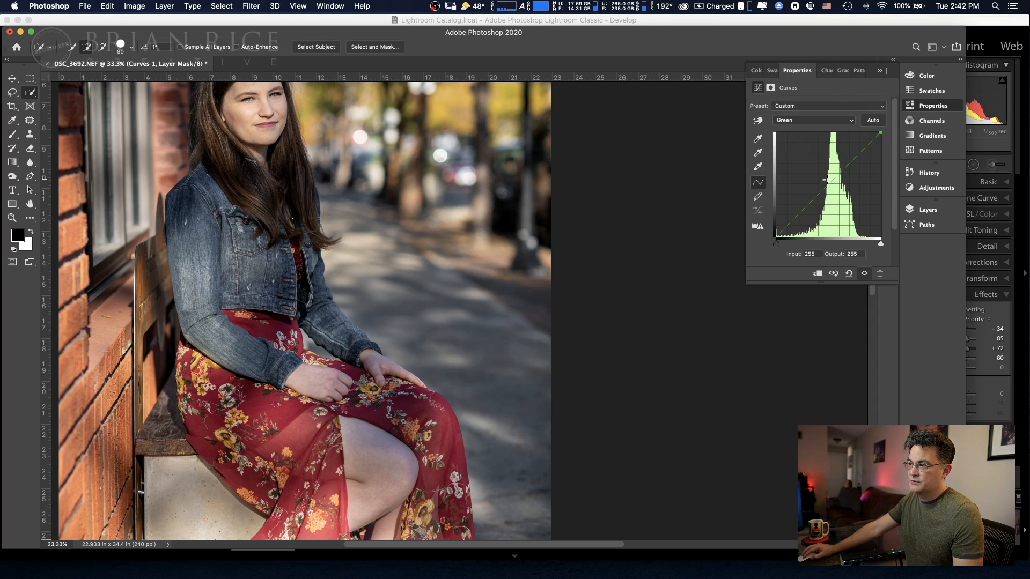
drag(829, 183, 771, 82)
click(799, 130)
drag(829, 185, 829, 183)
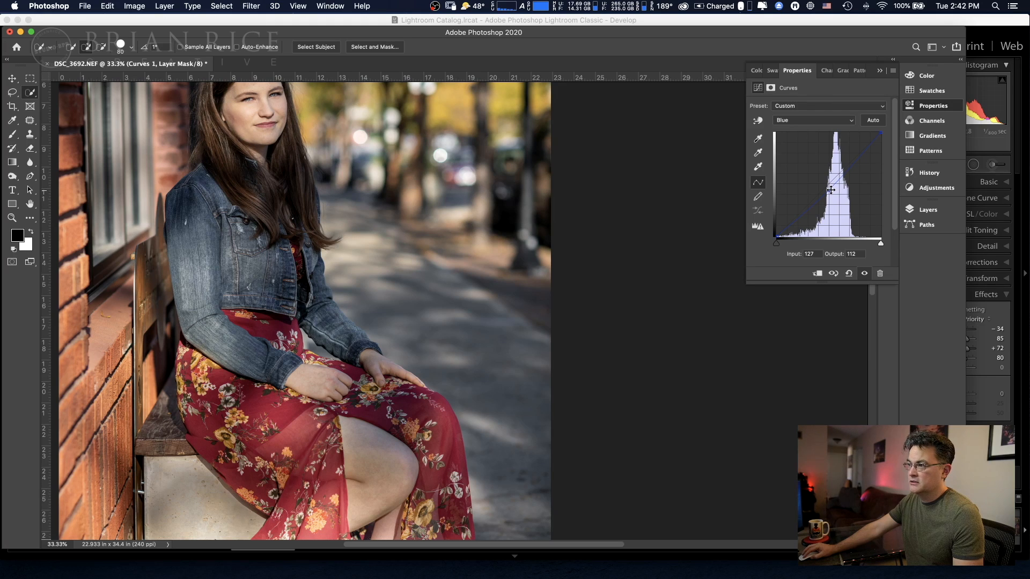
- Raise the composite RGB curve's midpoint to input 128, output 153, and anchor the shadows with a point near input 24
click(841, 120)
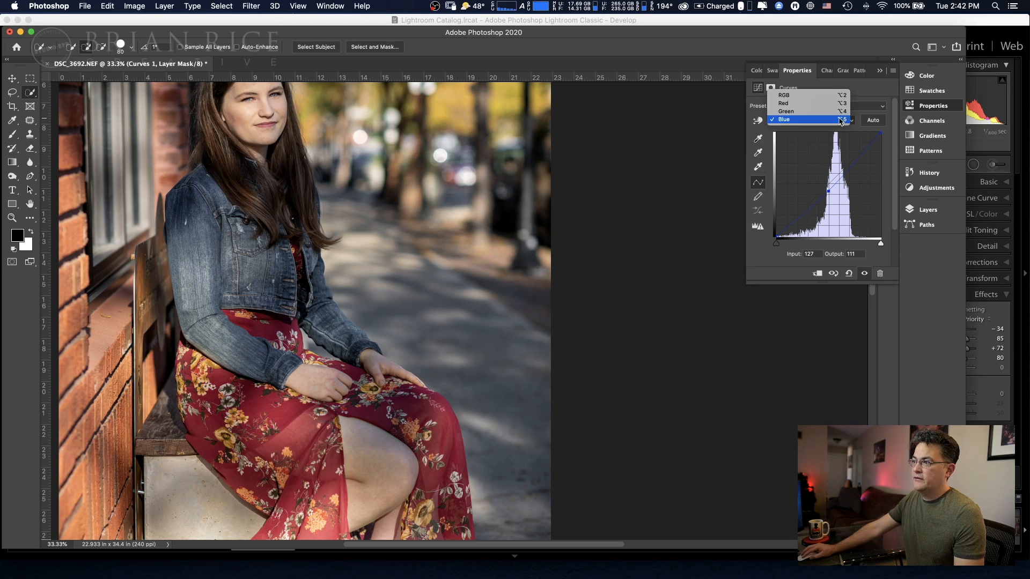
click(838, 95)
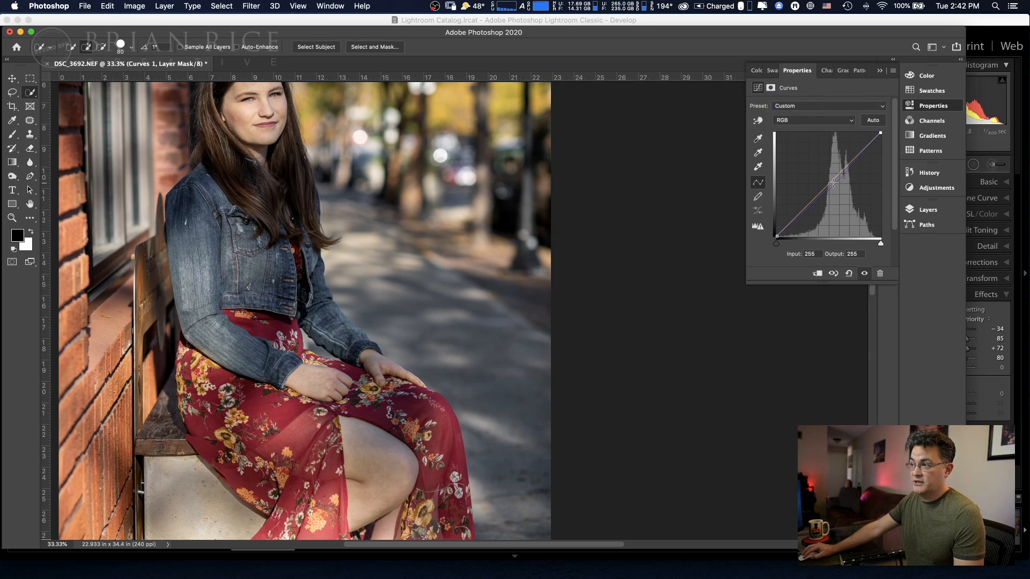
drag(829, 183, 830, 175)
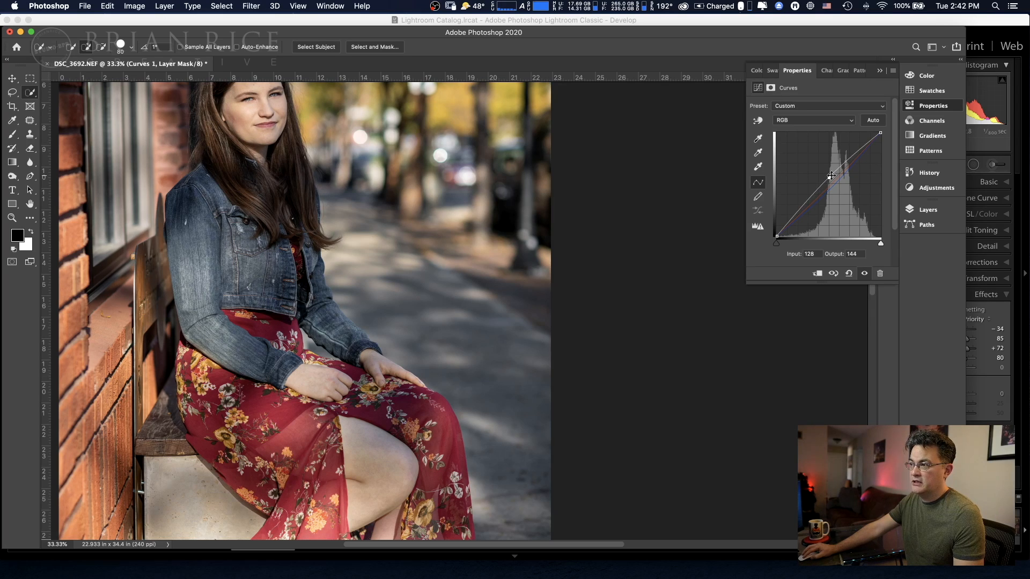
drag(831, 177, 831, 174)
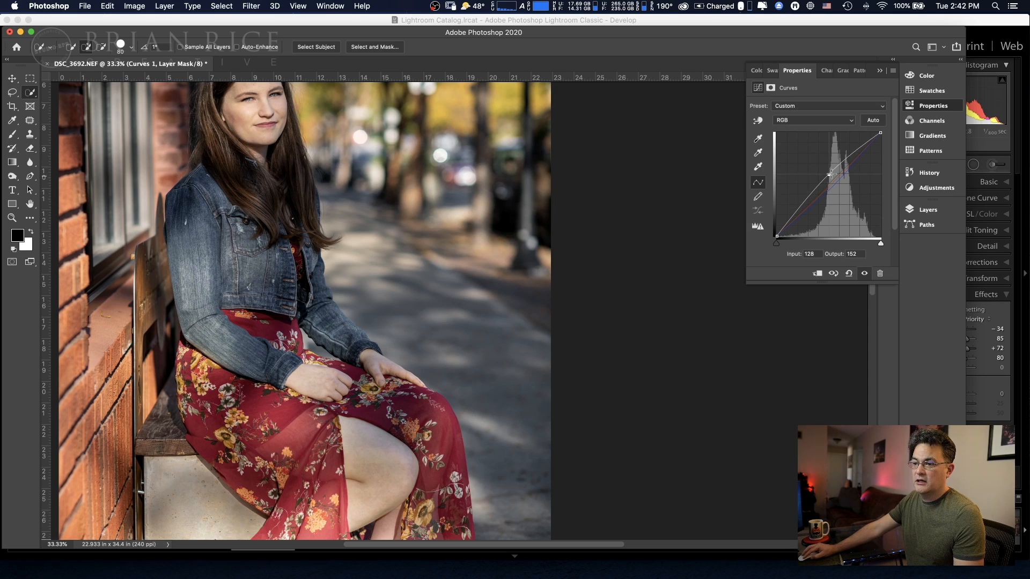
click(786, 225)
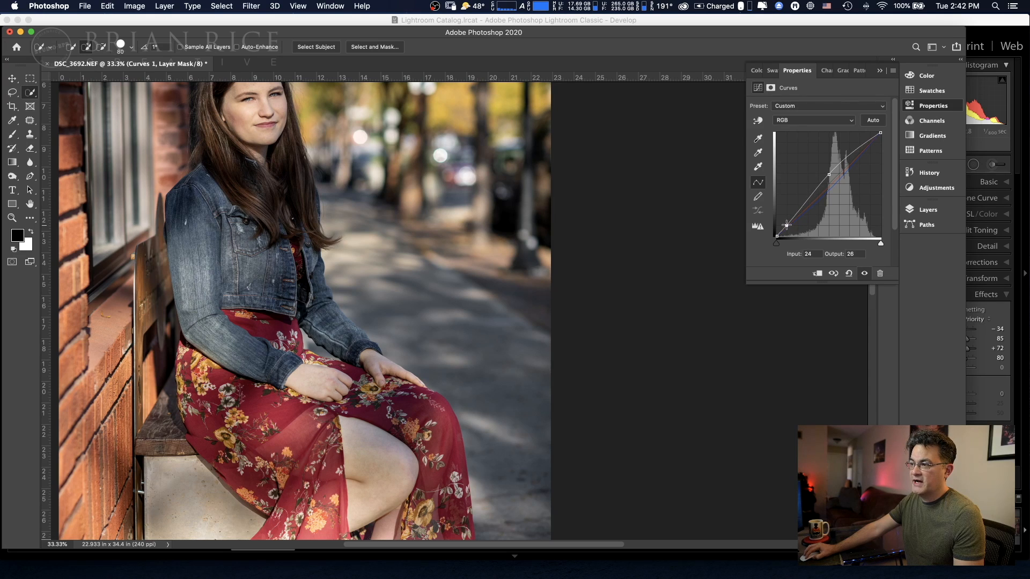
drag(786, 225, 787, 224)
click(829, 174)
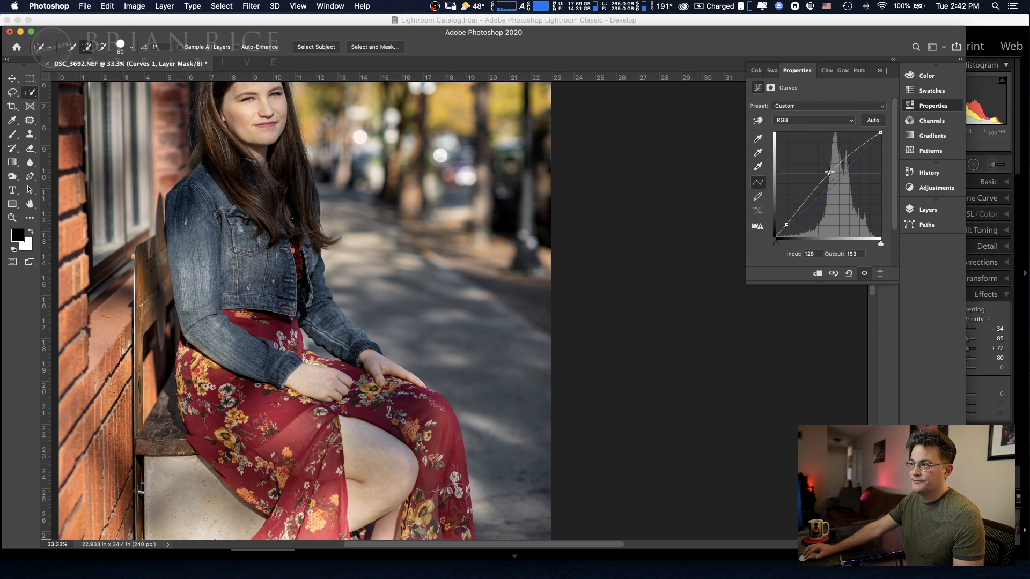
- Add a Vibrance adjustment layer above the Curves layer with vibrance at +32
alt+click(247, 233)
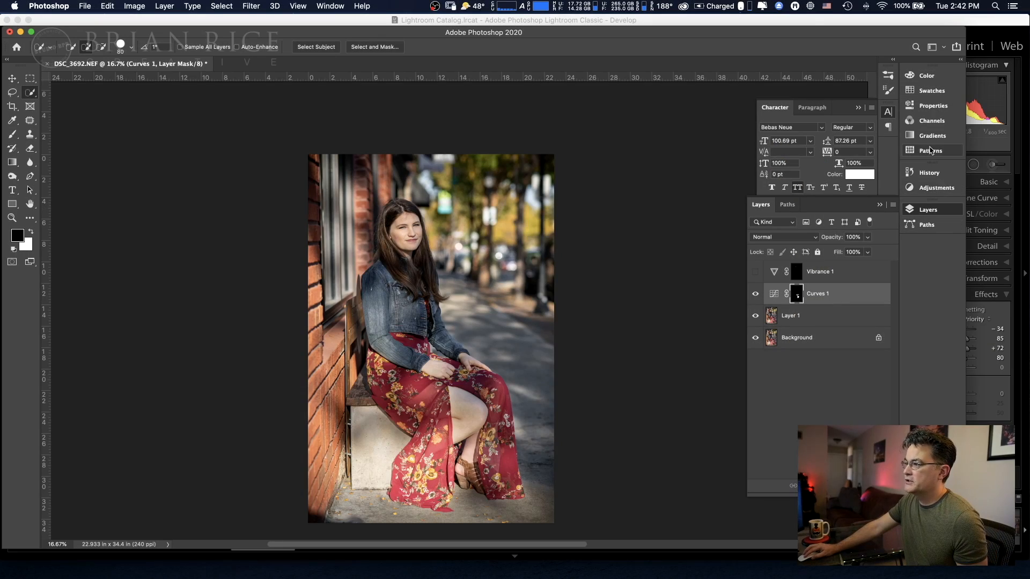
click(933, 189)
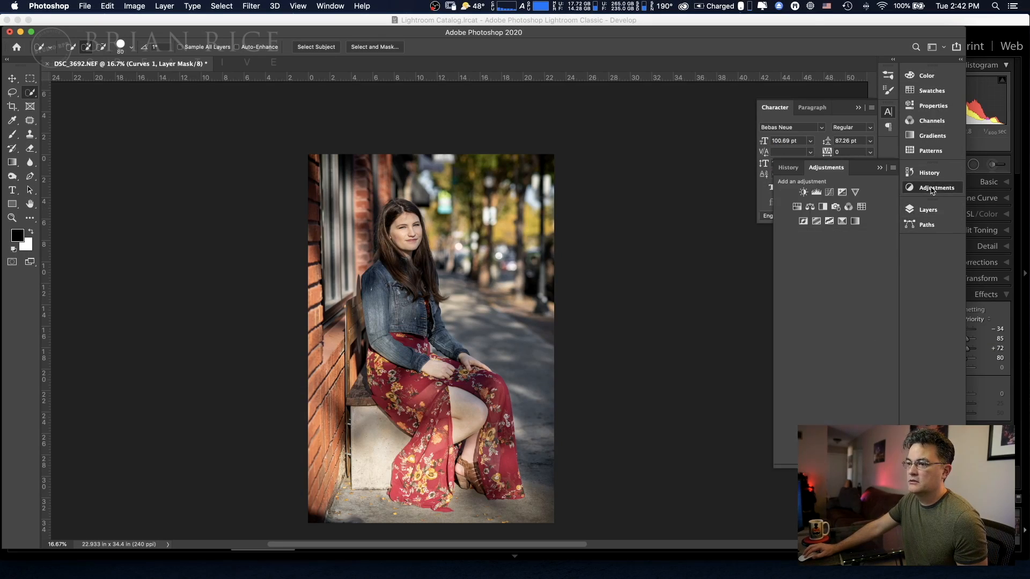
click(855, 192)
click(852, 116)
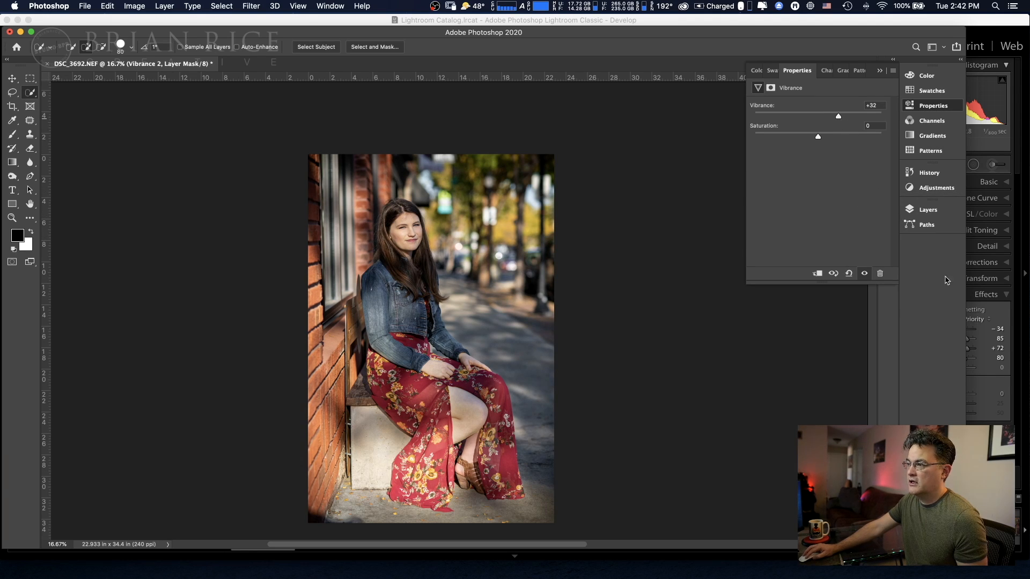
click(977, 274)
mouse_move(379, 578)
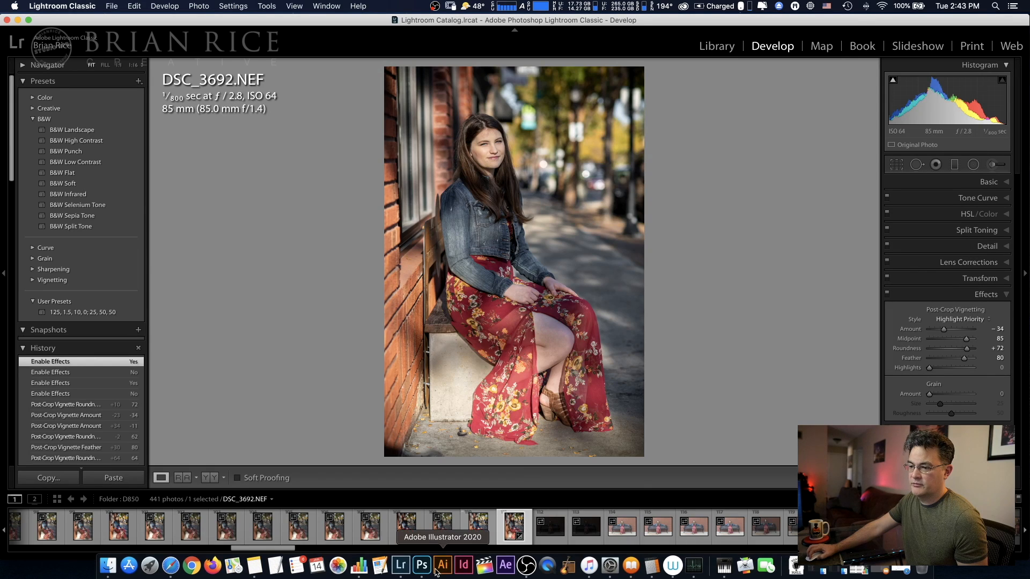
click(422, 576)
- Toggle the Vibrance 2 layer's visibility to compare the portrait with and without it, at 25% zoom as well
click(941, 207)
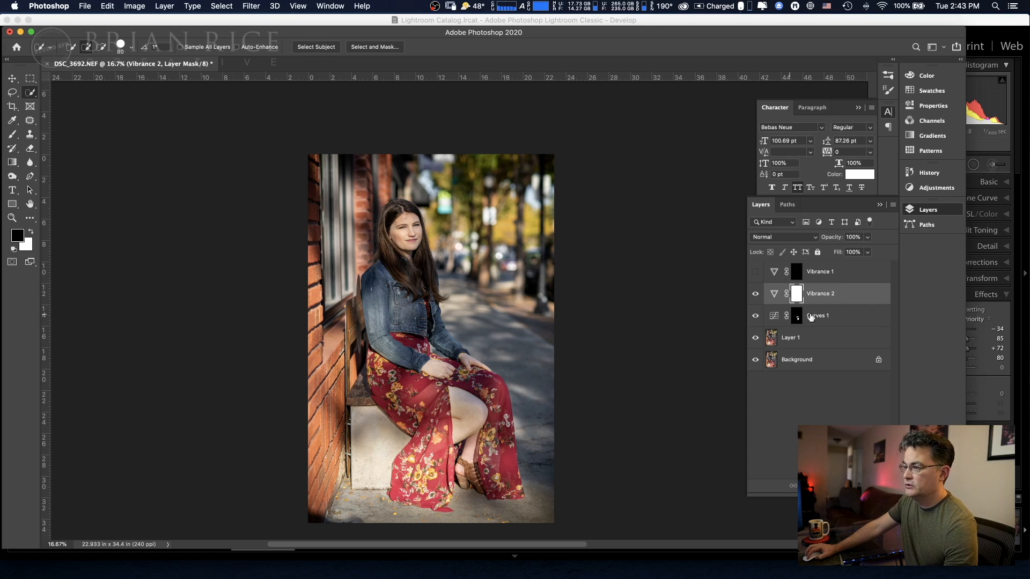
click(755, 296)
click(755, 297)
click(755, 296)
click(755, 295)
click(755, 295)
super+click(445, 295)
drag(447, 330, 448, 262)
click(756, 296)
click(756, 296)
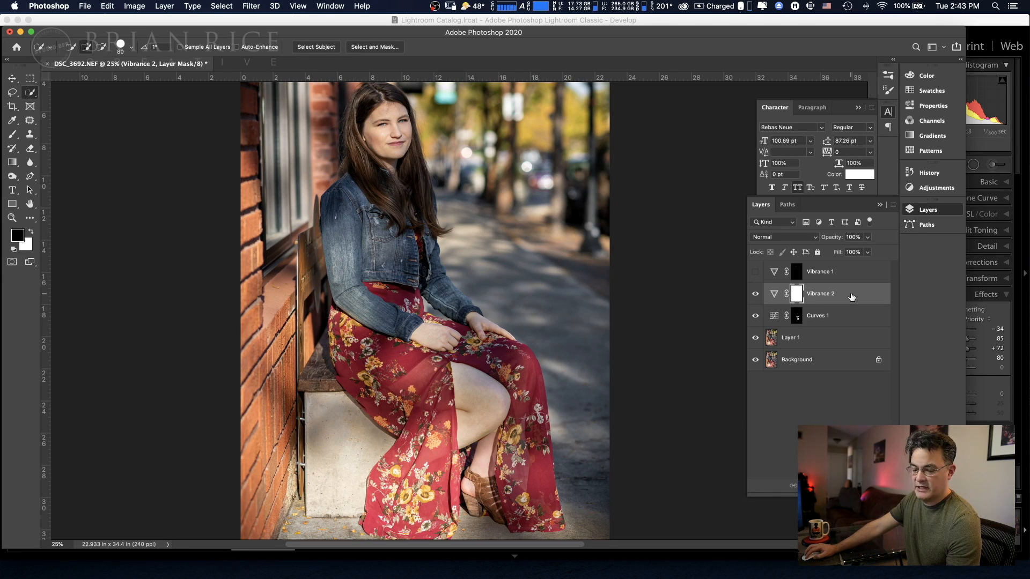
- Clip the Vibrance 2 layer to the Curves 1 layer and compare the skin with its visibility off and on
drag(793, 298, 773, 301)
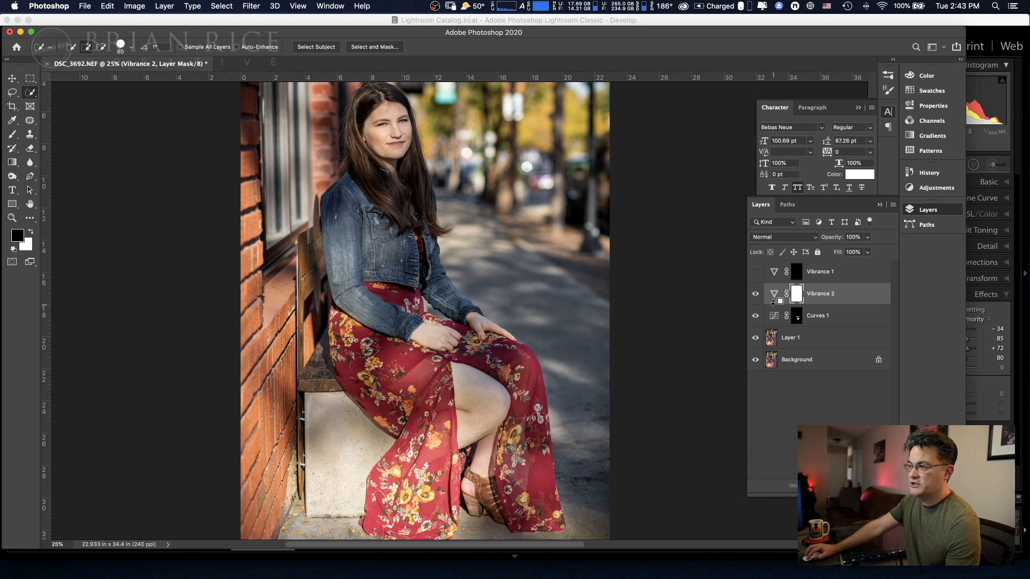
alt+click(773, 301)
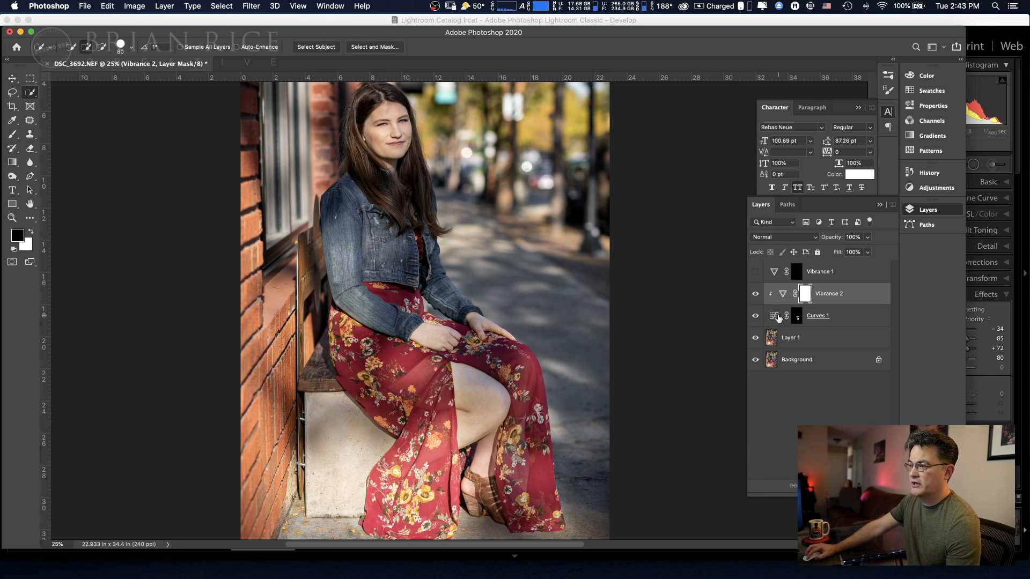
click(756, 294)
click(755, 294)
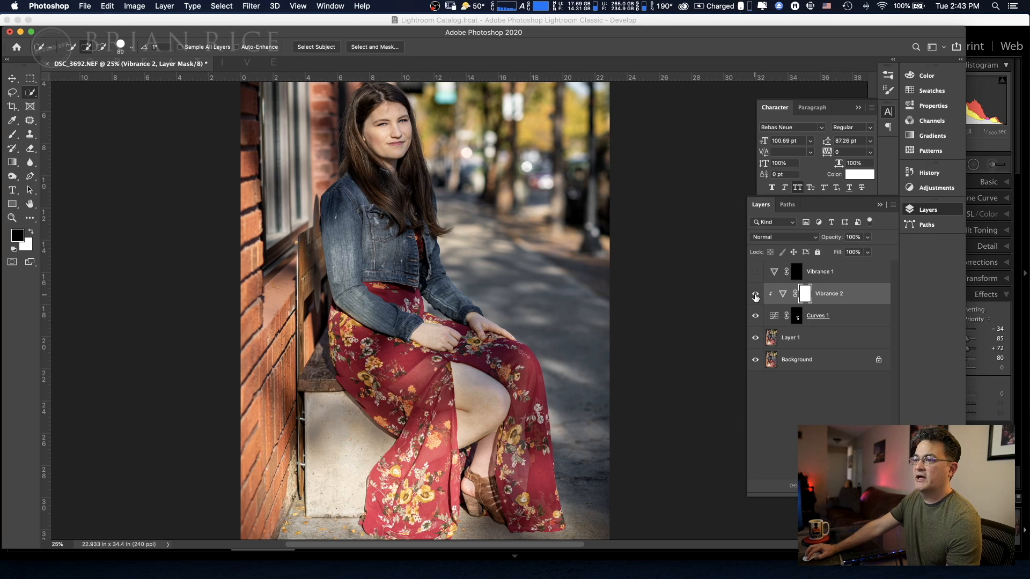
- Inspect the Curves 1 mask on its own and load it as a selection, clearing the selection each time
alt+click(795, 318)
alt+click(797, 319)
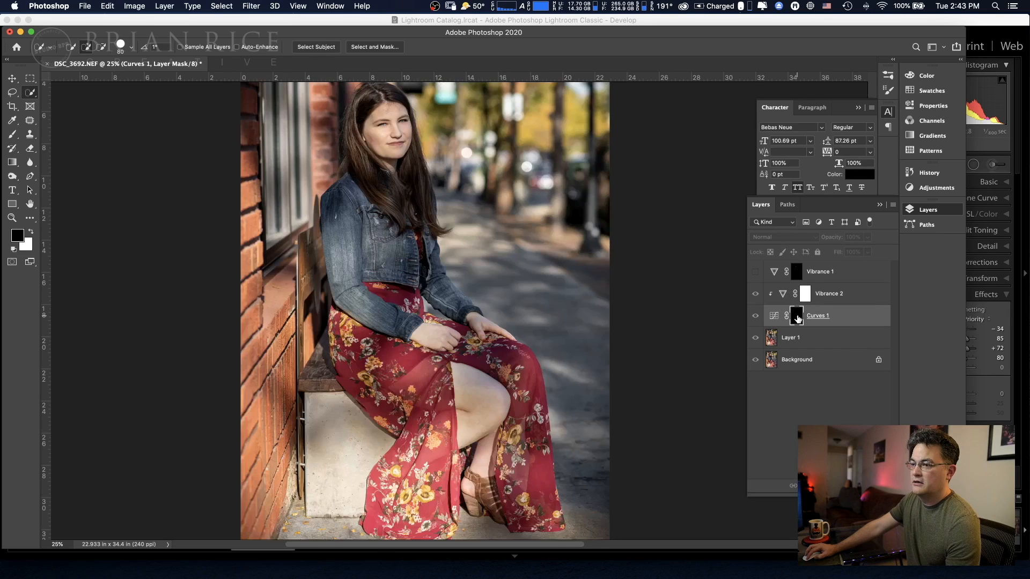
super+click(798, 319)
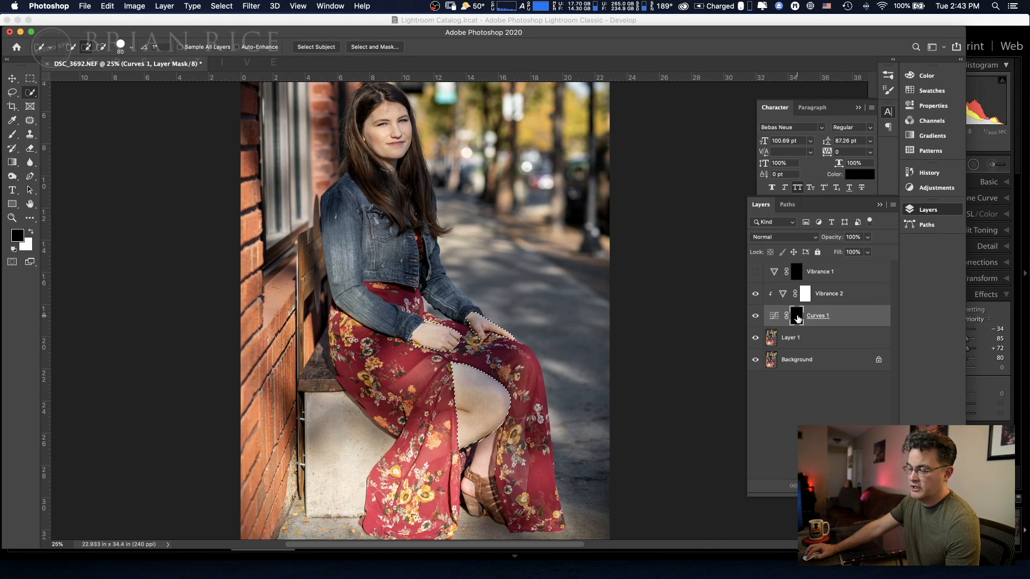
click(810, 413)
key(super+d)
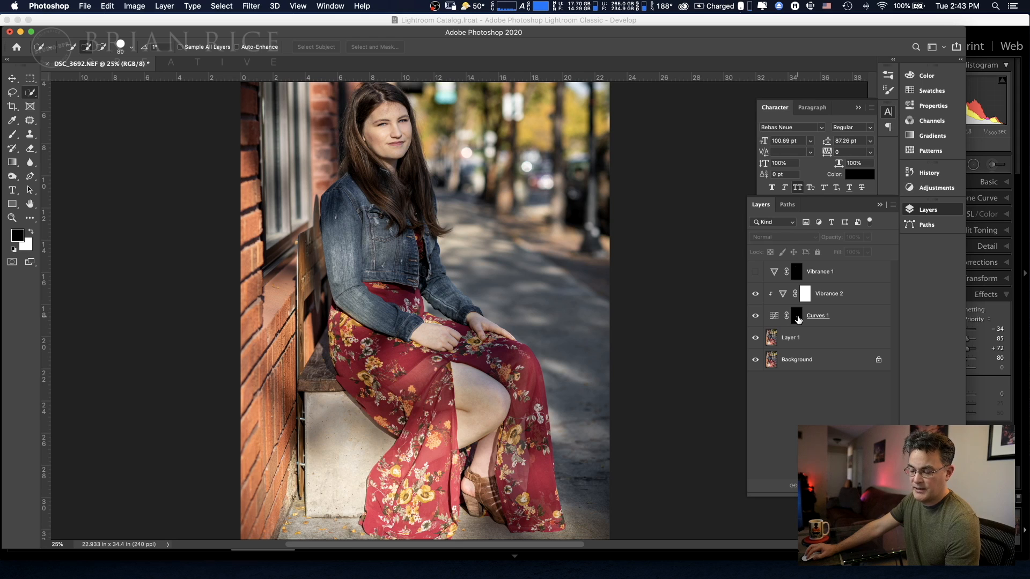
super+click(798, 319)
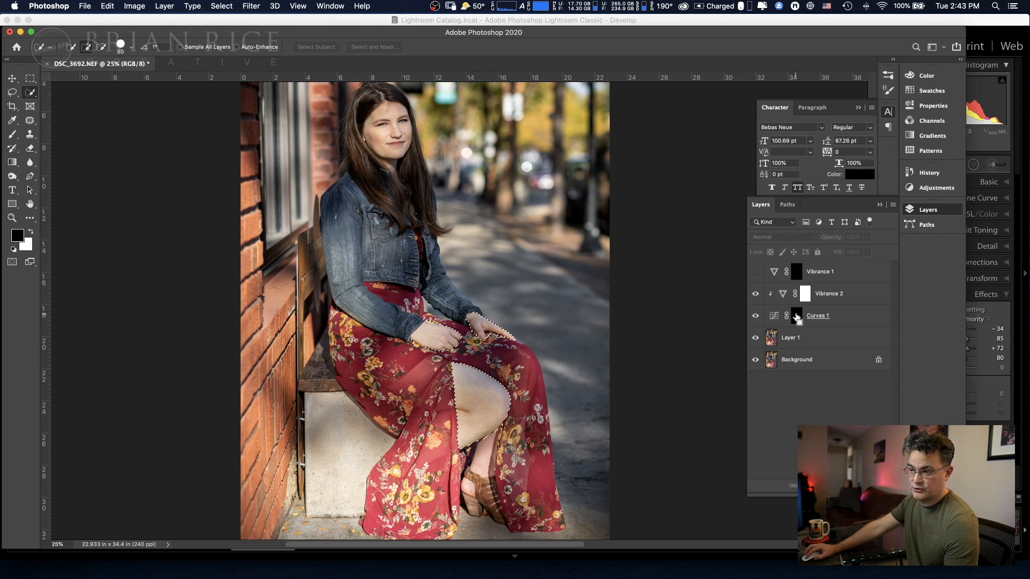
key(super+d)
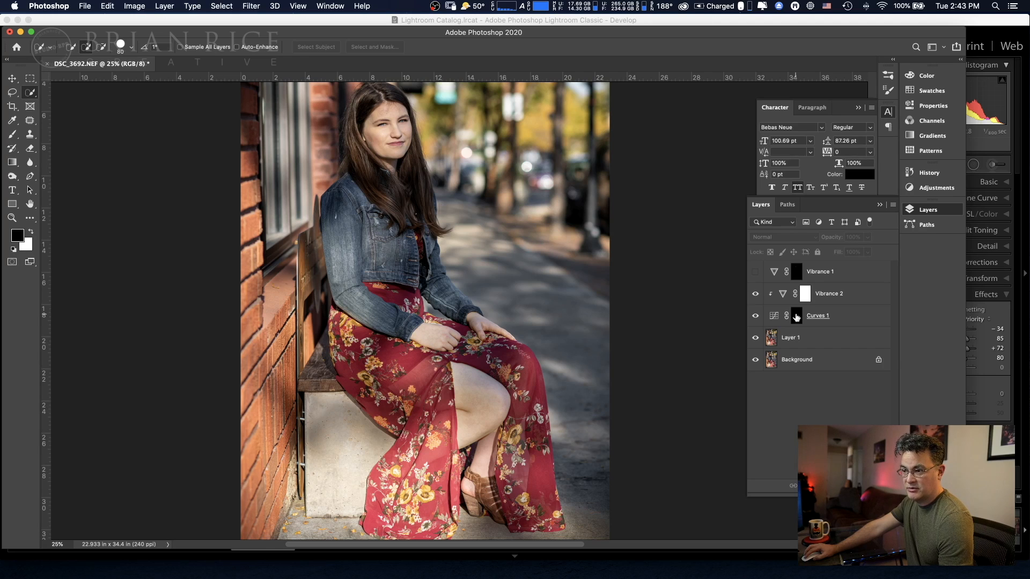
alt+click(796, 316)
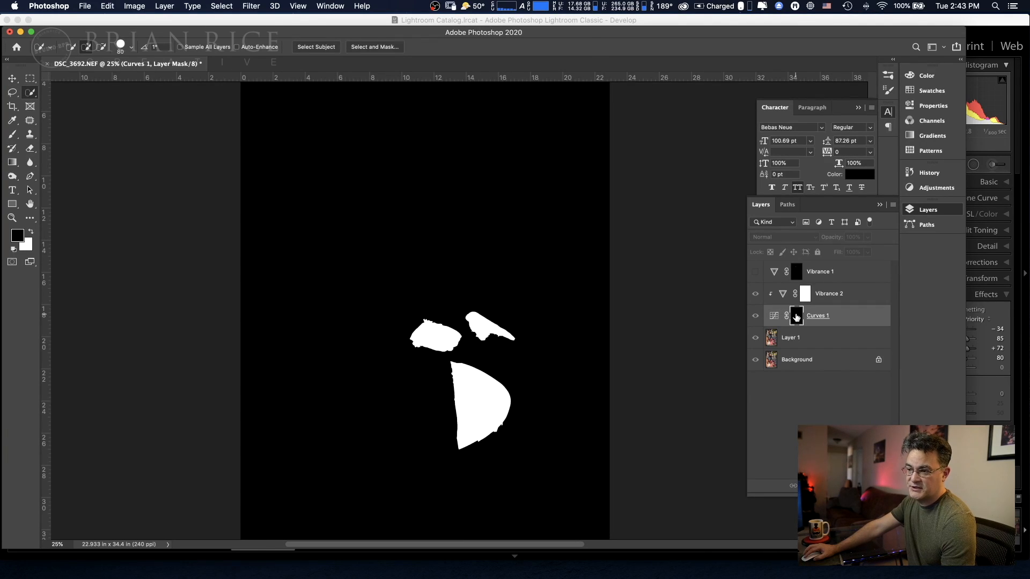
alt+click(796, 316)
- Brush over the stray hairs beside the crown on Layer 1 with the Spot Healing Brush at 200% zoom
key(super+minus)
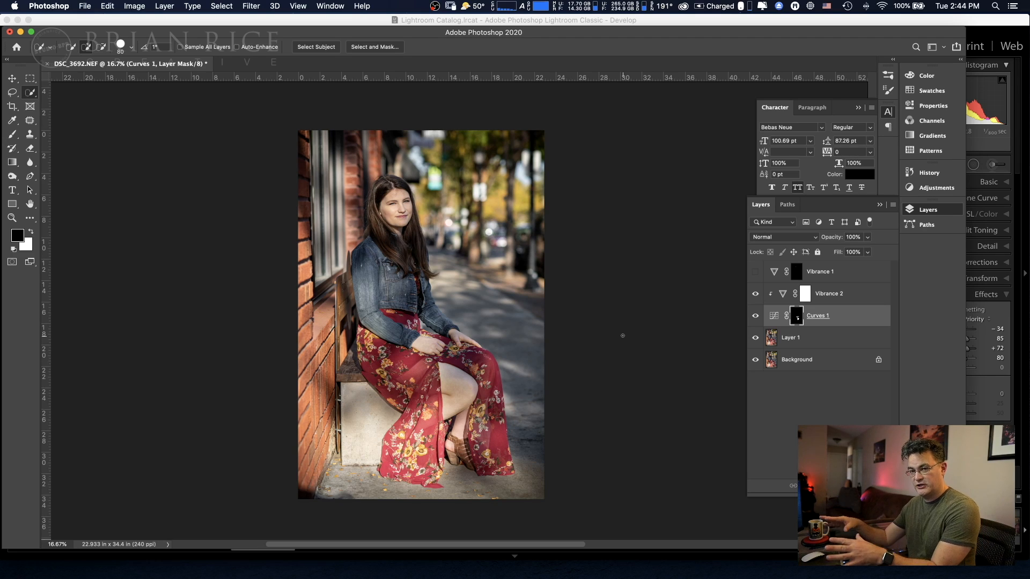
scroll(495, 317, up, 3)
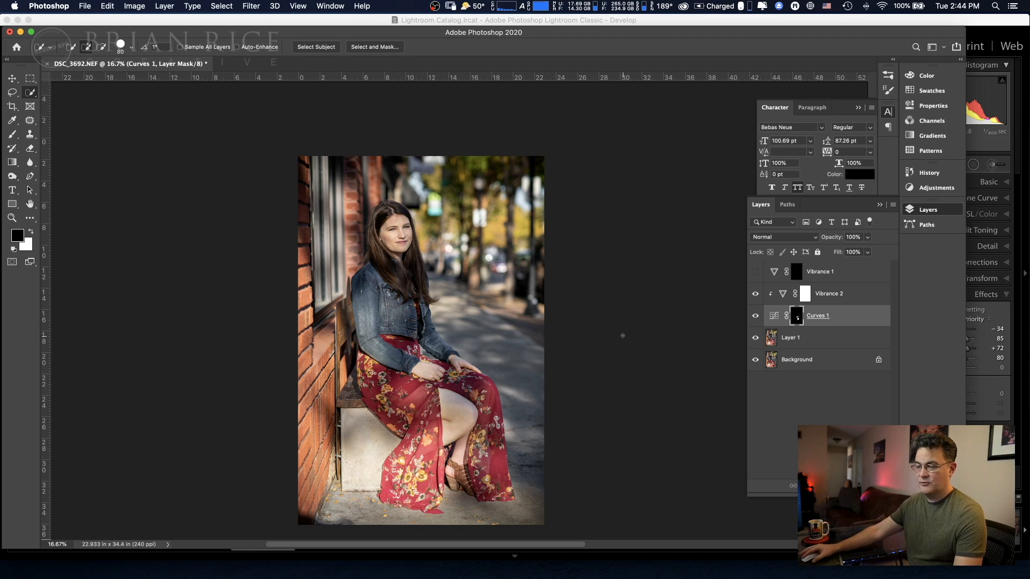
super+click(394, 305)
super+click(394, 305)
super+click(395, 305)
super+click(395, 305)
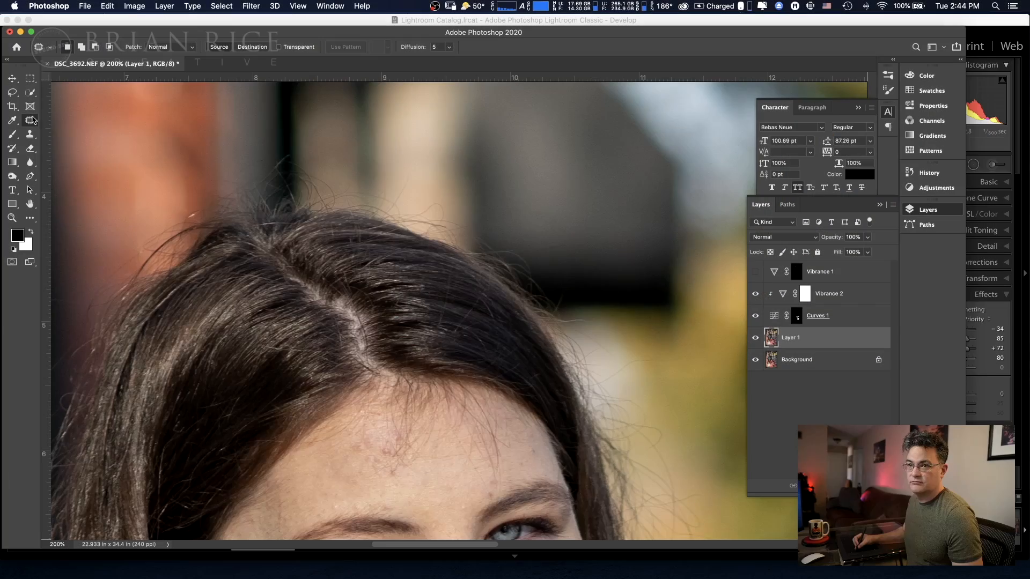
click(31, 119)
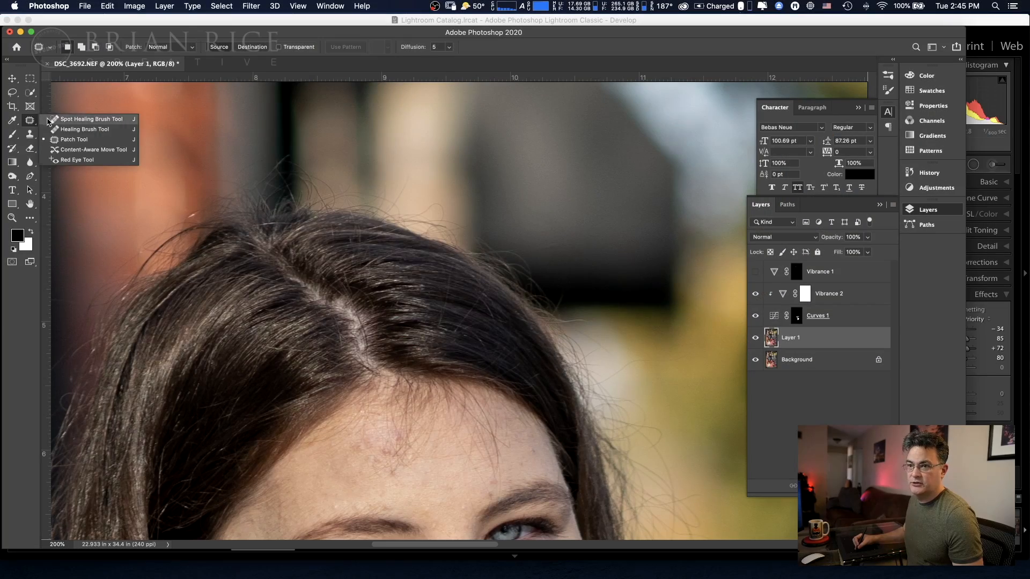
click(80, 121)
drag(556, 247, 501, 250)
mouse_move(556, 308)
mouse_down()
mouse_move(560, 319)
mouse_move(584, 318)
mouse_up()
drag(558, 246, 553, 247)
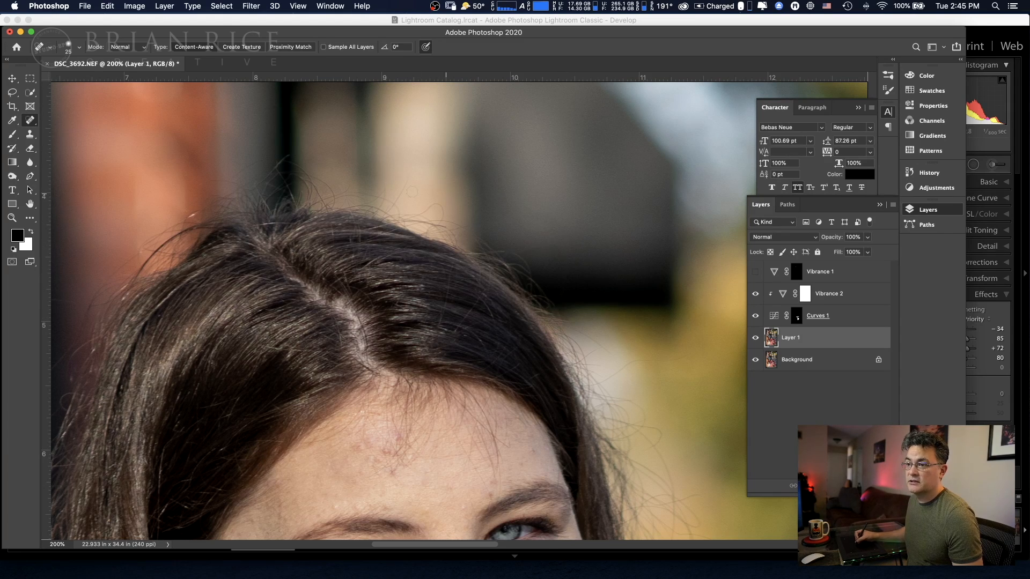
- Heal the reddish blemishes in the middle of the forehead with the Spot Healing Brush
drag(385, 251, 477, 179)
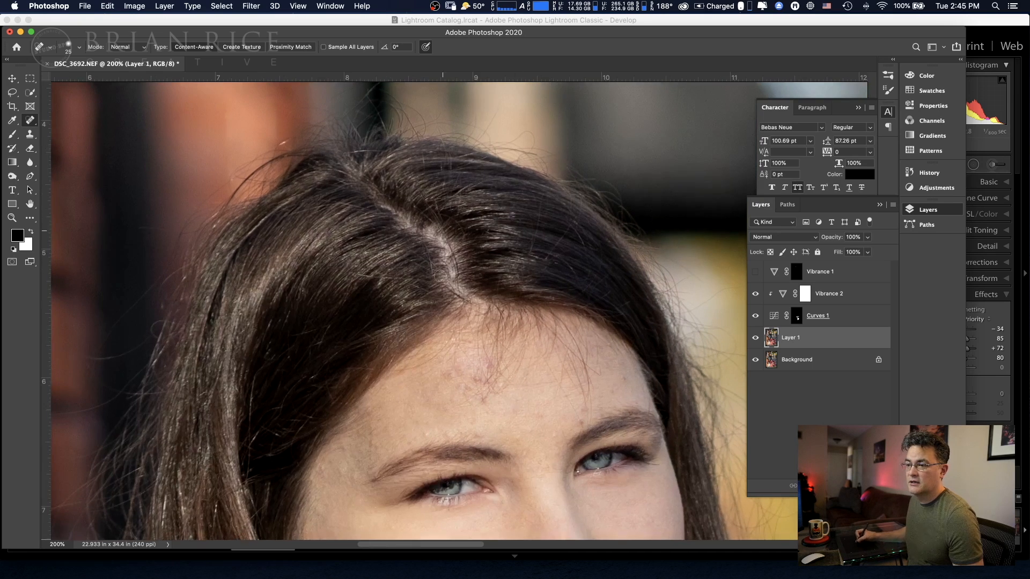
click(477, 378)
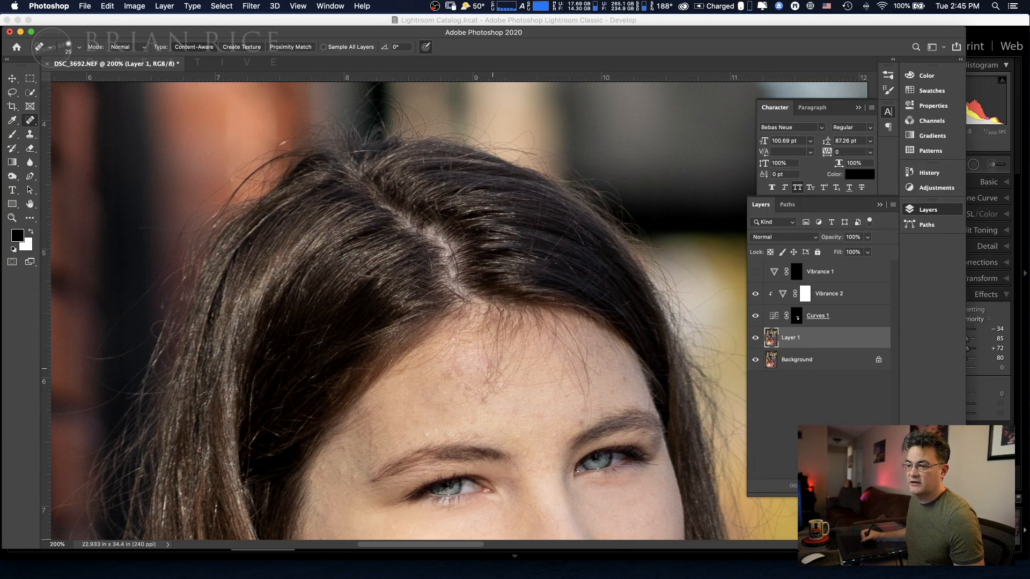
click(469, 389)
click(456, 386)
click(446, 373)
click(437, 385)
drag(463, 396, 484, 400)
click(493, 386)
click(483, 385)
click(480, 372)
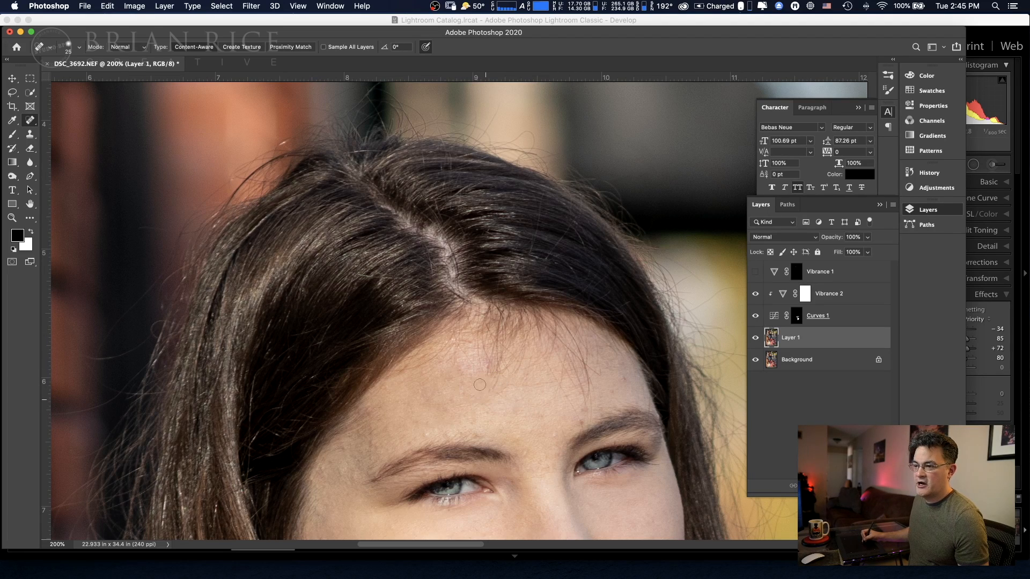
- Heal the remaining small forehead spots and the loose hair strands above the right-hand eyebrow
click(501, 393)
drag(582, 425, 571, 405)
click(552, 369)
mouse_move(552, 370)
mouse_down()
mouse_move(566, 406)
mouse_move(569, 363)
mouse_move(556, 385)
mouse_move(571, 400)
mouse_move(576, 388)
mouse_move(587, 406)
mouse_move(592, 377)
mouse_move(589, 409)
mouse_up()
click(552, 434)
click(590, 403)
click(617, 375)
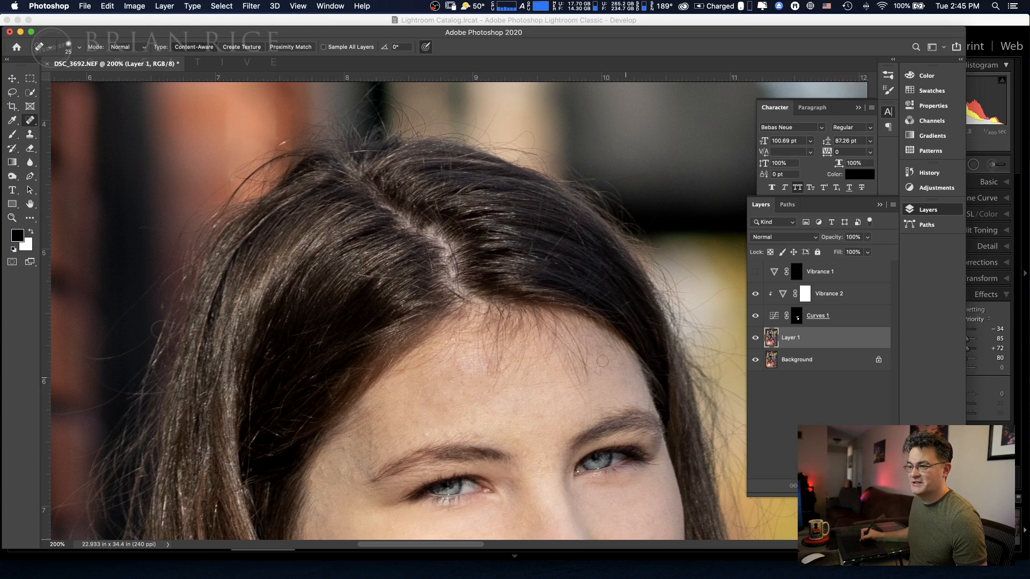
click(469, 411)
click(466, 393)
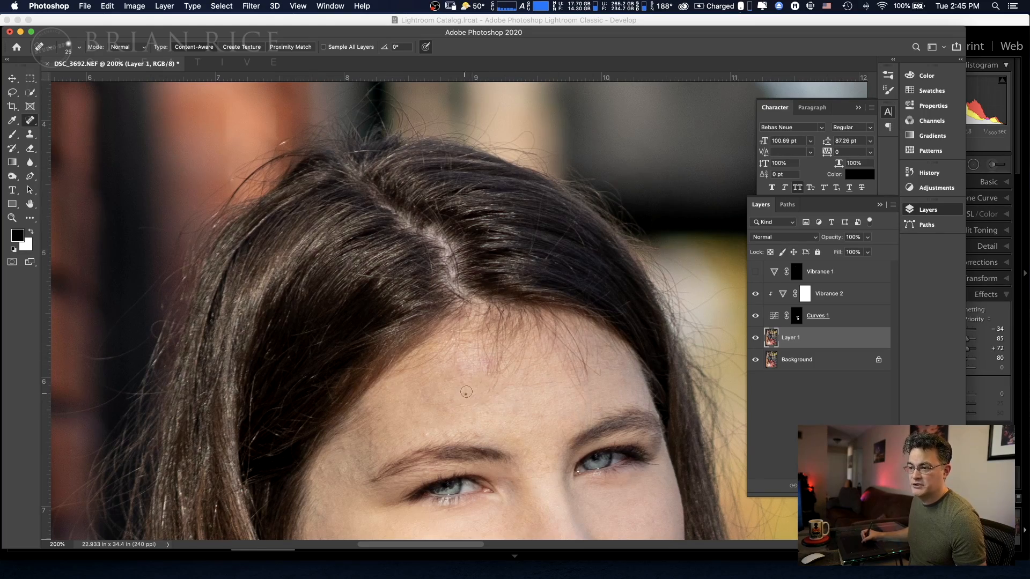